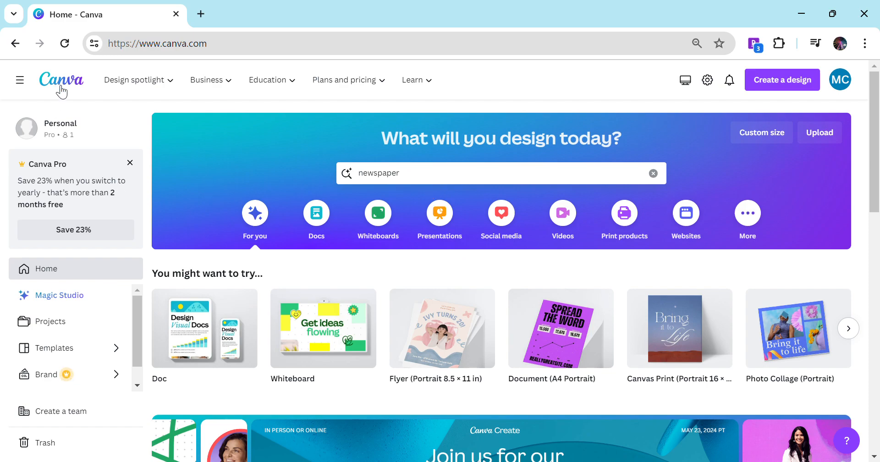
- Search the design templates for "newspaper" and look through the matching designs
click(422, 182)
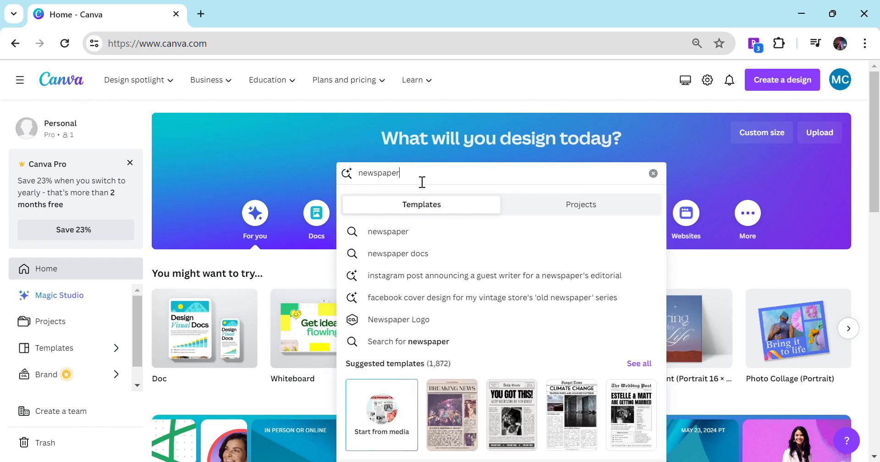
text(newspaper)
key(Return)
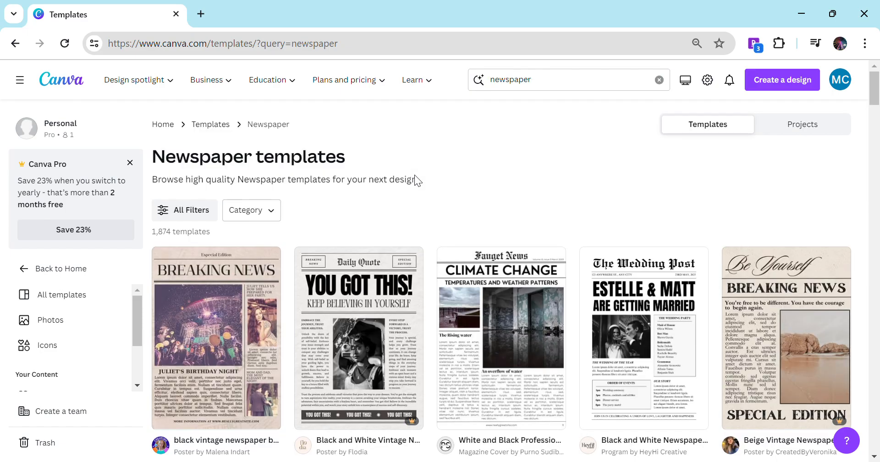
scroll(415, 175, down, 8)
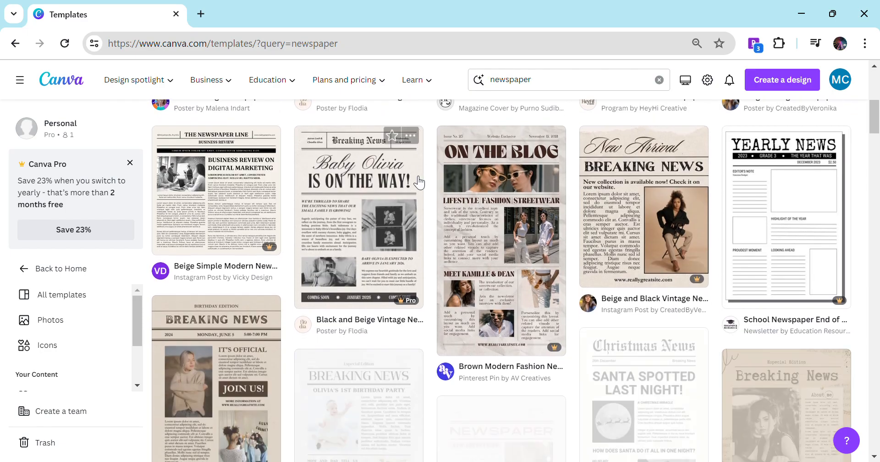
scroll(418, 182, down, 5)
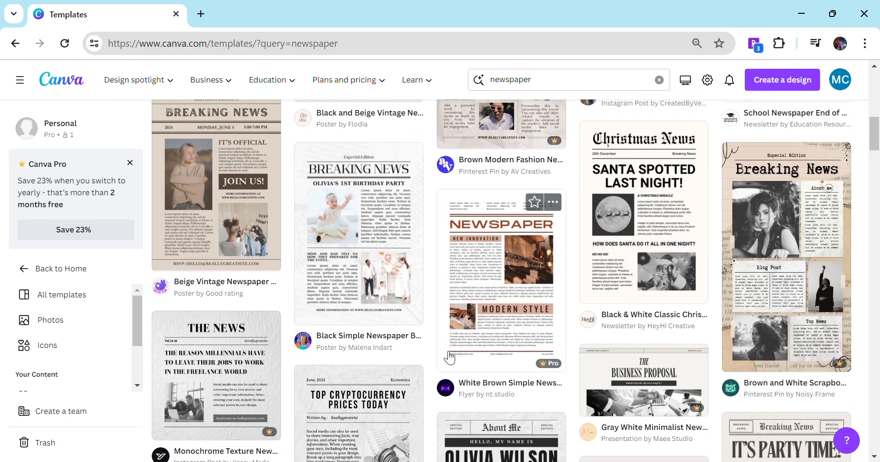
scroll(449, 358, up, 13)
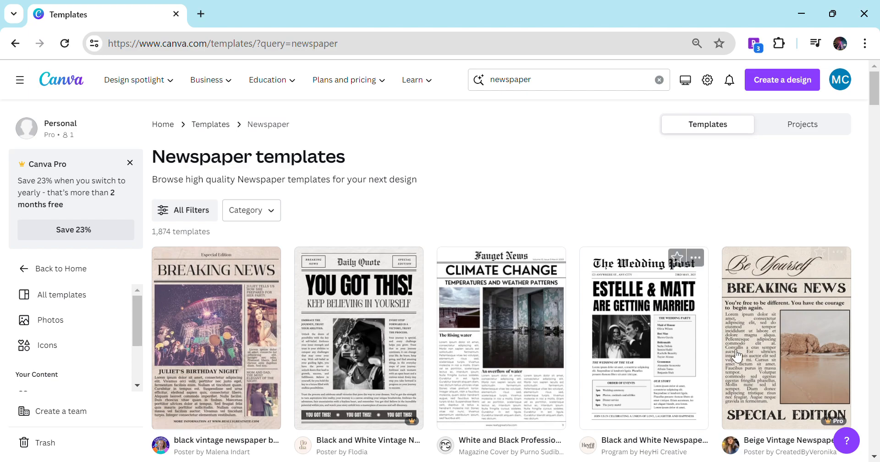
- Open the Black and White Newspaper Wedding Program template for customizing
click(658, 294)
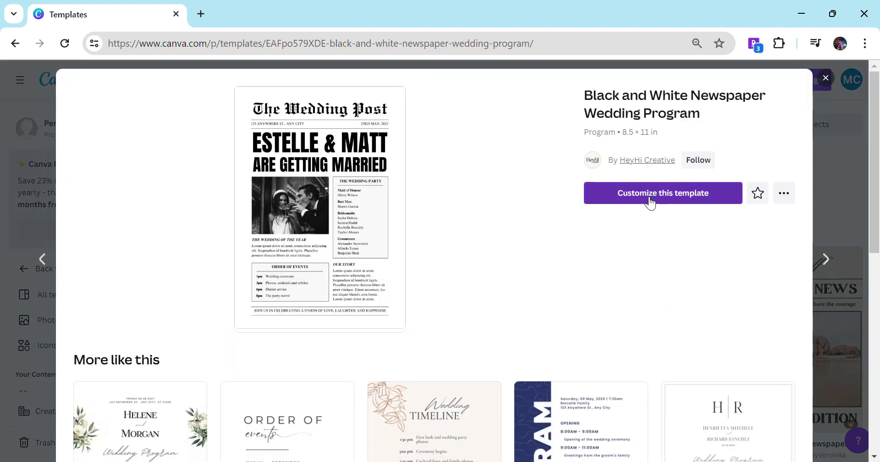
click(651, 201)
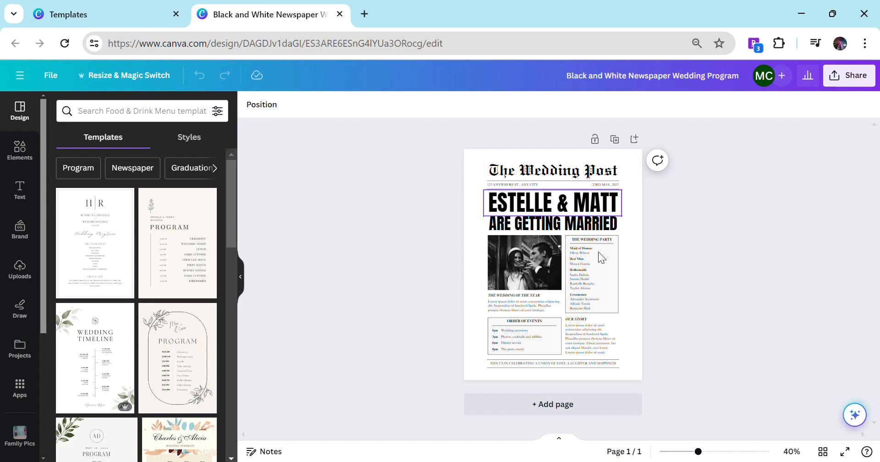
drag(699, 452, 713, 454)
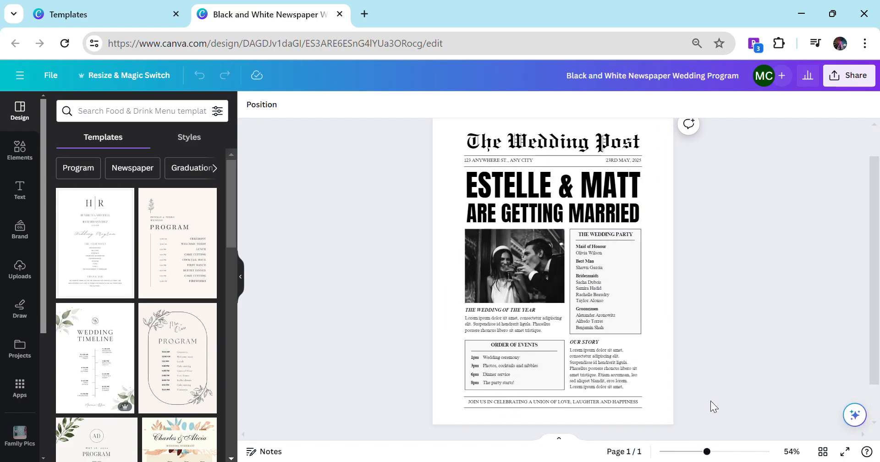
- Replace the word "Wedding" in the newspaper's masthead with "Mother's Day"
click(560, 181)
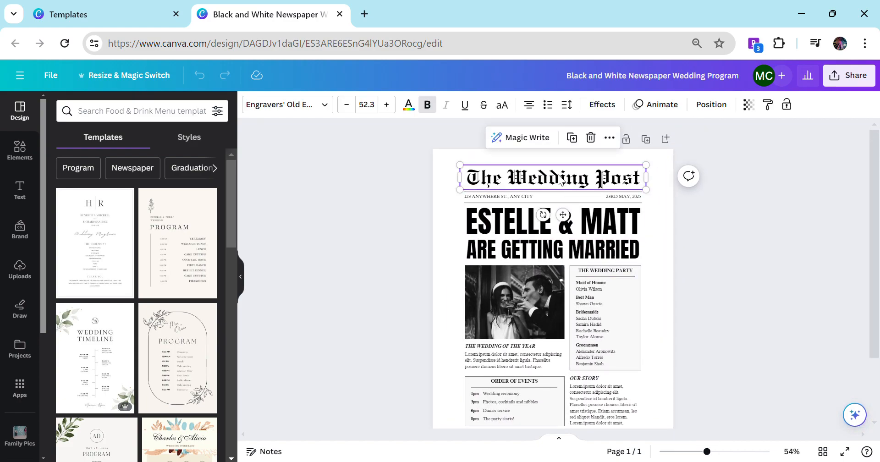
click(560, 181)
double_click(562, 186)
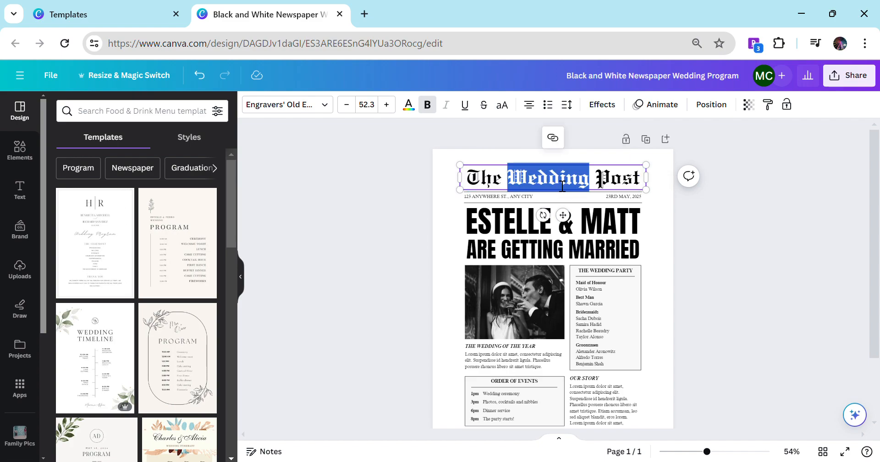
triple_click(562, 186)
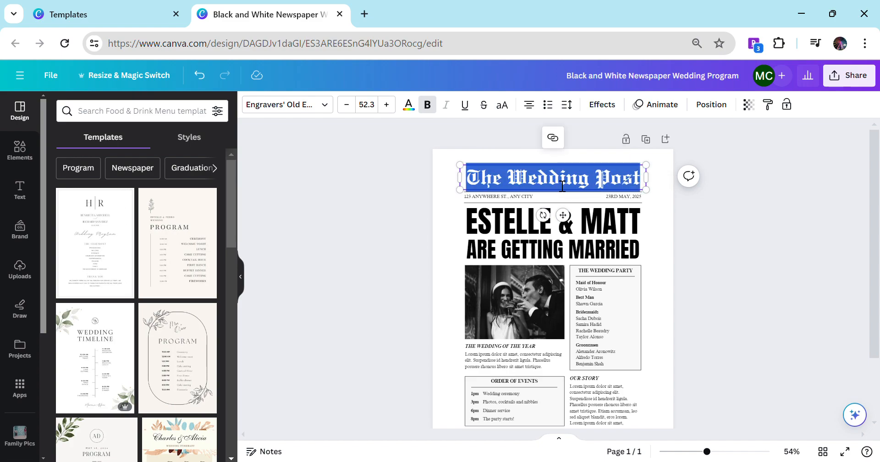
drag(562, 186, 510, 182)
click(515, 185)
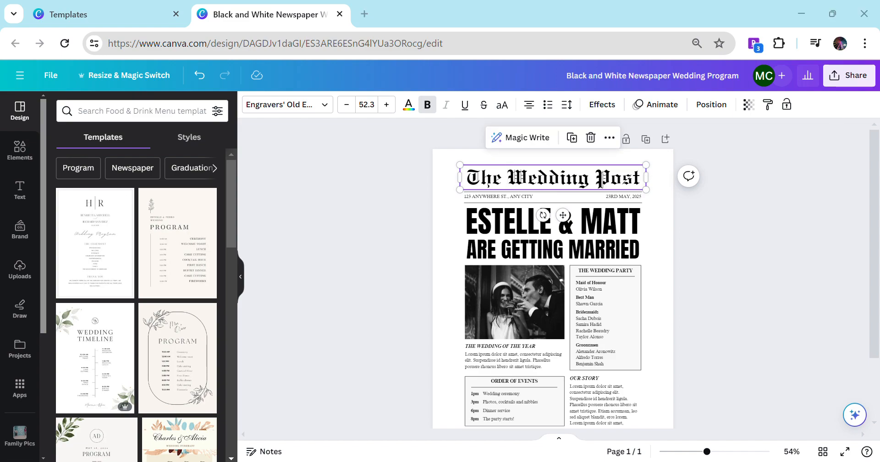
triple_click(529, 180)
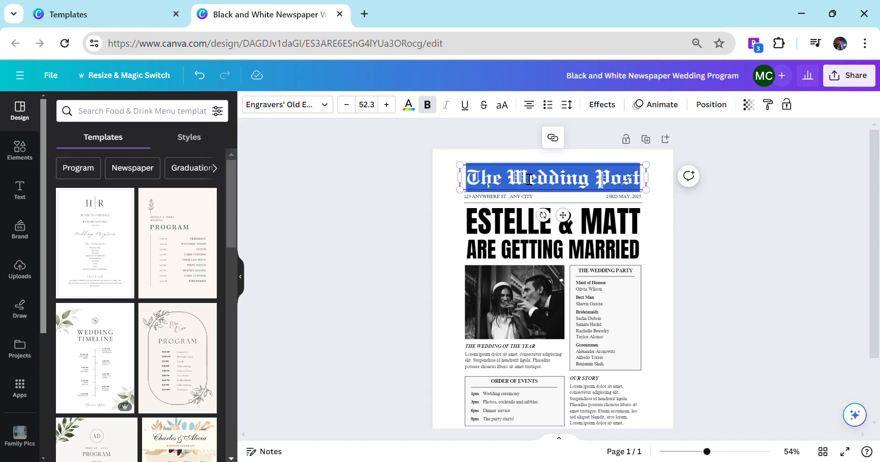
double_click(514, 183)
text(Moth)
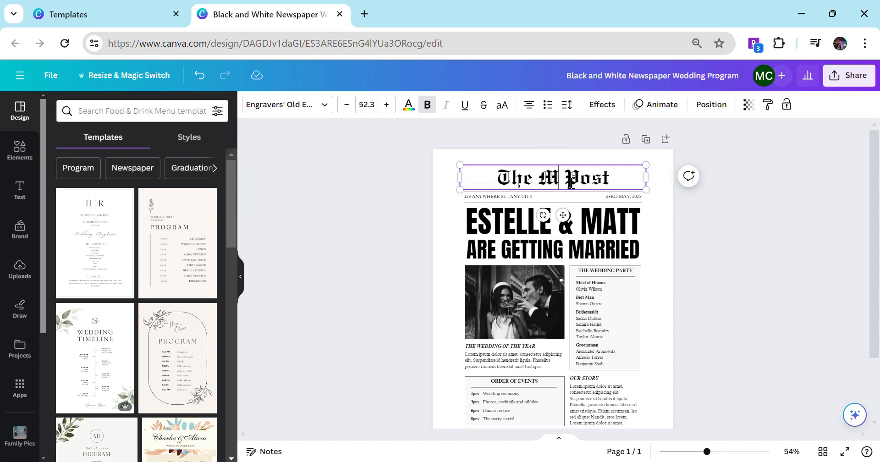
text(er's Day)
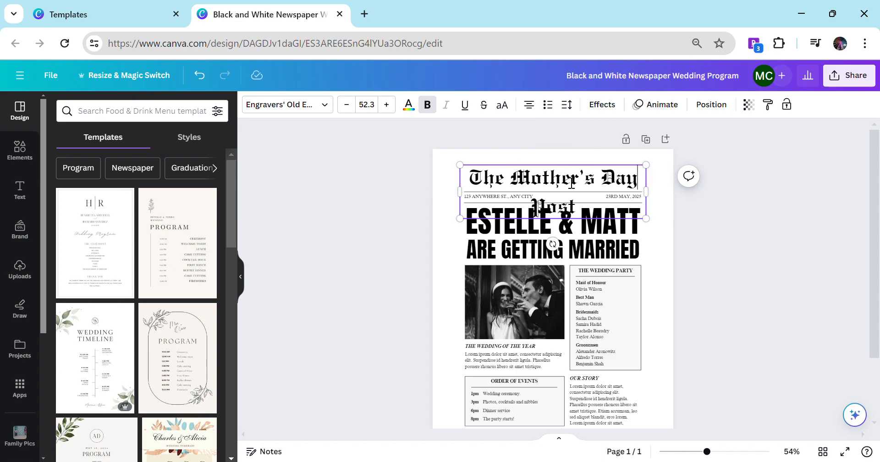
- Resize the masthead to a font size of about 44.9 so it fits on one line, and centre it above the dateline
mouse_move(646, 193)
mouse_down()
mouse_move(695, 197)
mouse_move(657, 197)
mouse_up()
drag(605, 183, 595, 180)
click(683, 225)
click(692, 236)
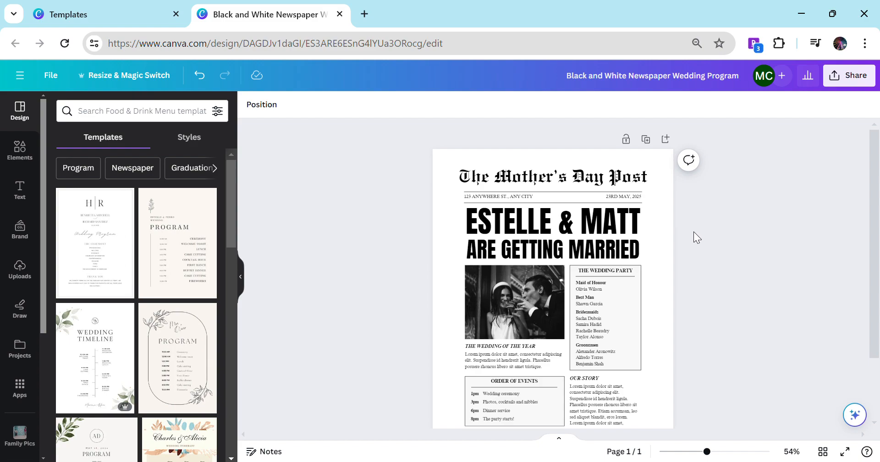
- Change the masthead text to "The Best Mom Times"
double_click(565, 183)
click(518, 184)
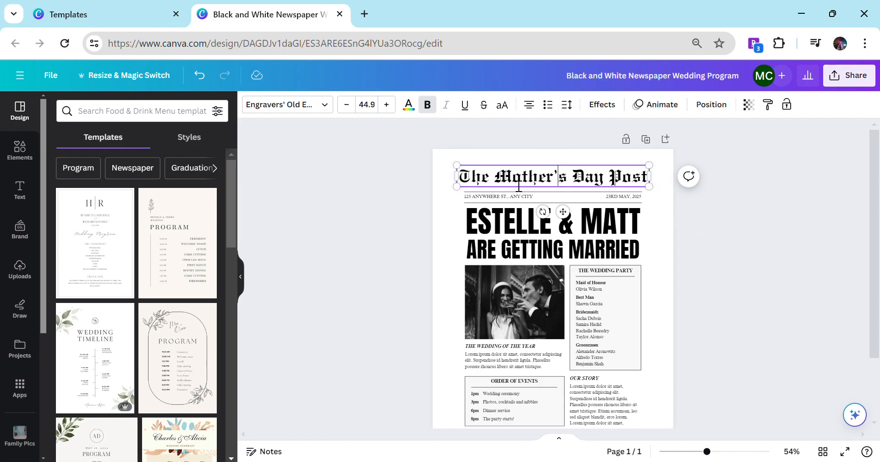
drag(504, 183, 655, 186)
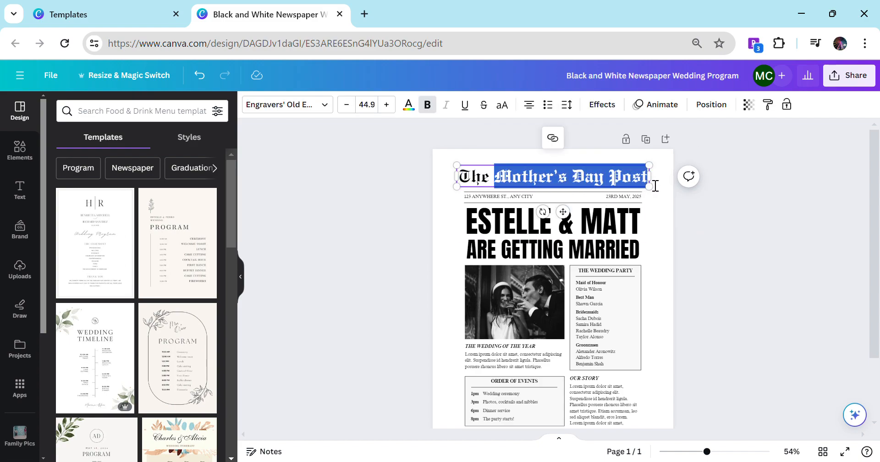
text(Best)
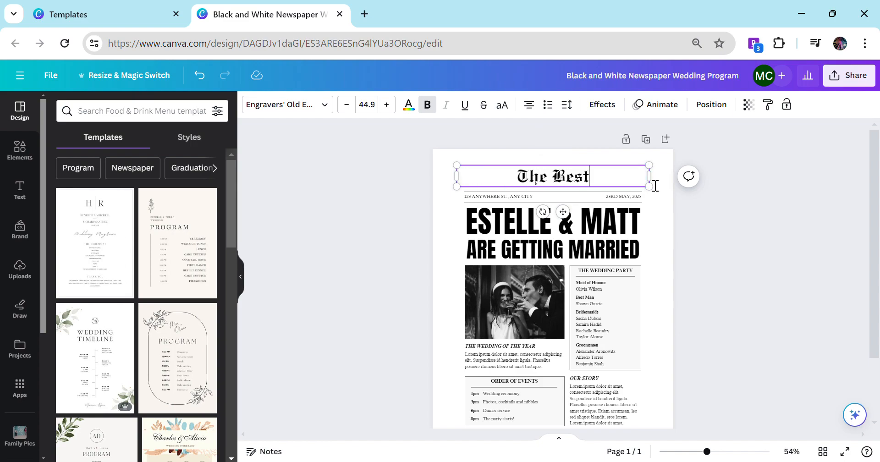
text( Mom)
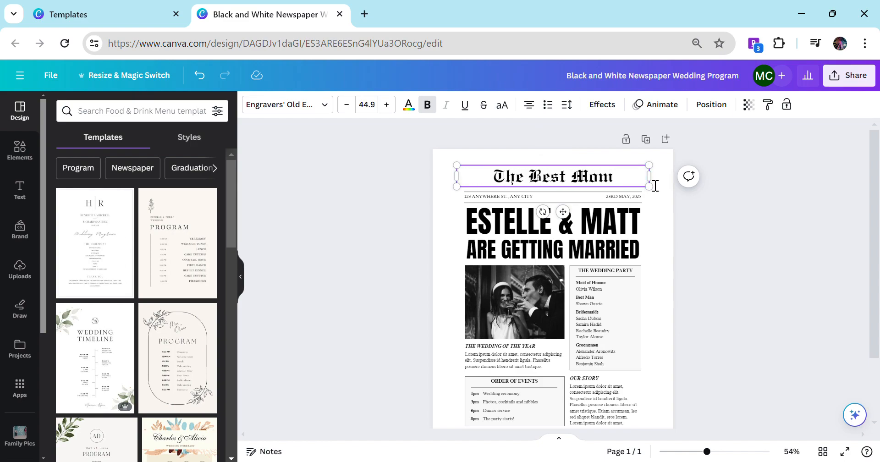
text( Times)
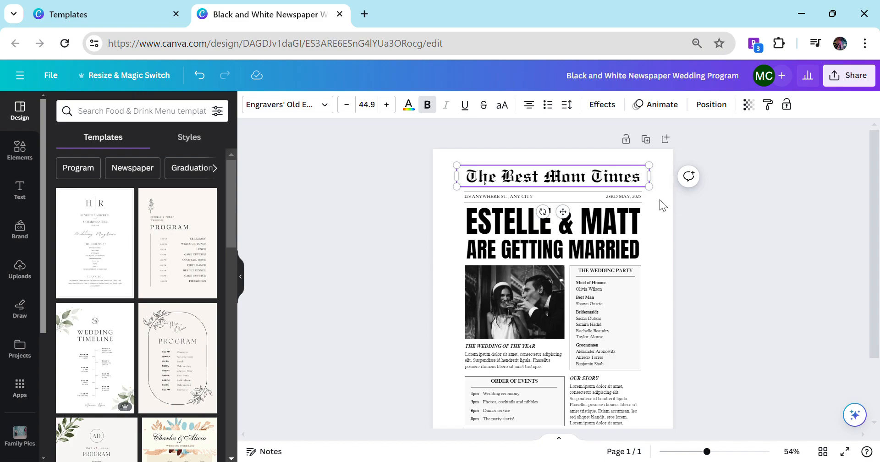
click(702, 232)
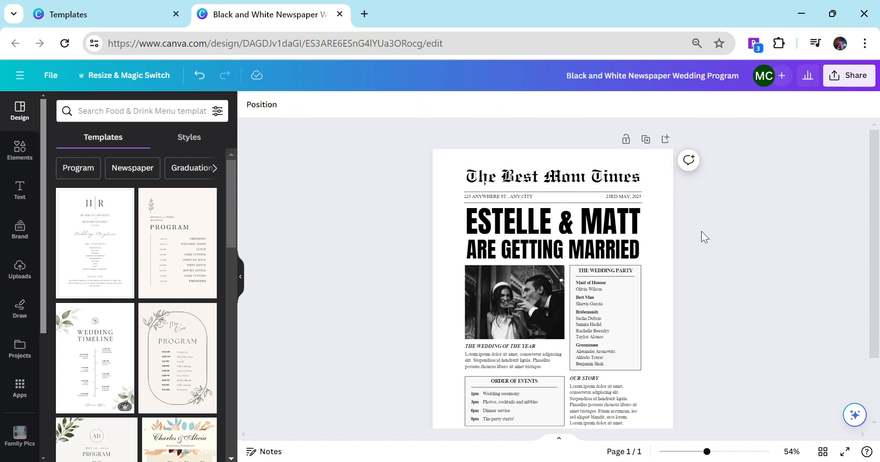
- Replace the address line under the masthead with "SPECIAL EDITION" and narrow its text box to fit the words
click(644, 177)
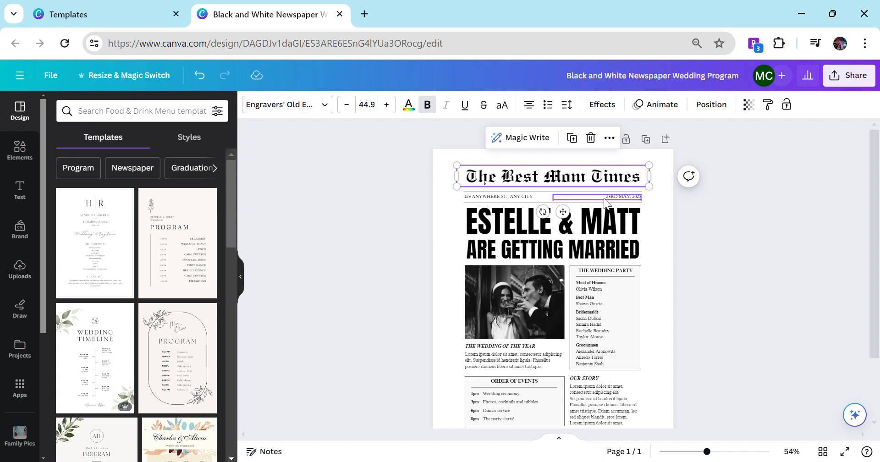
double_click(504, 197)
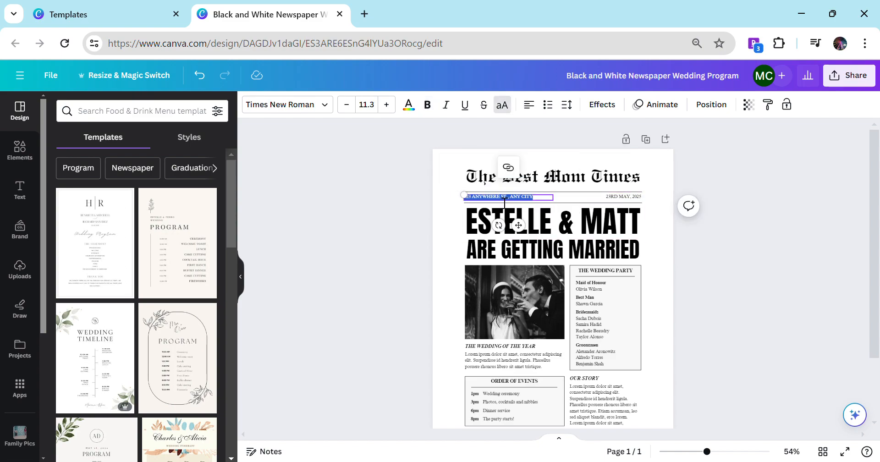
text(PH)
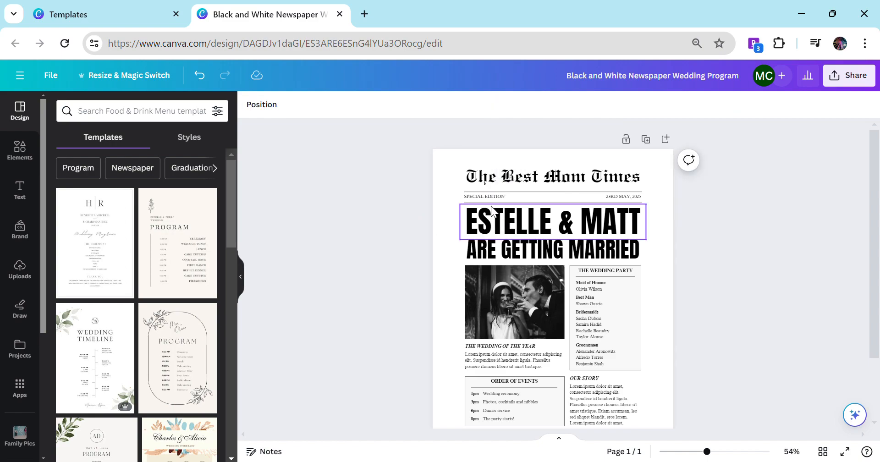
drag(707, 451, 714, 451)
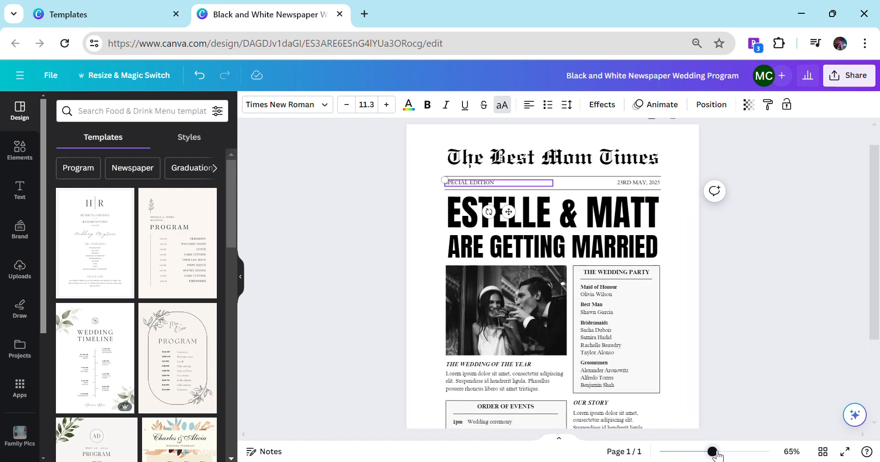
drag(553, 178, 503, 186)
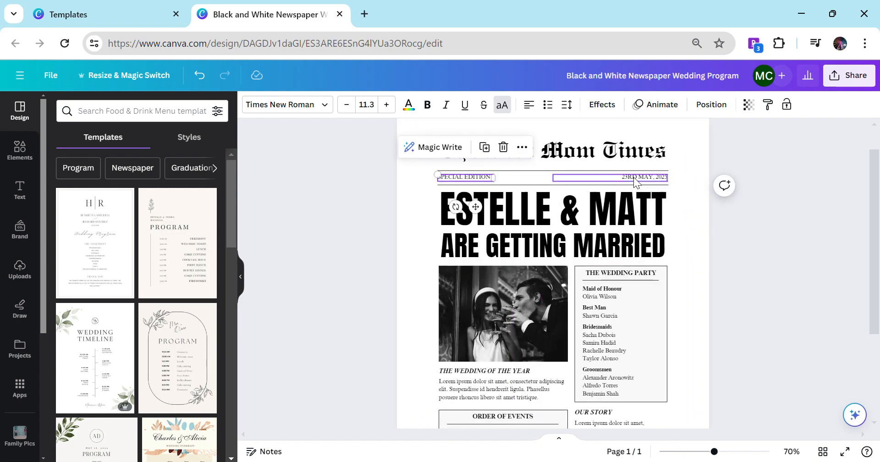
- Narrow the text box of the date under the masthead and change the date to 05.12.24
click(634, 180)
click(636, 180)
drag(675, 183, 657, 211)
text(0.12.2)
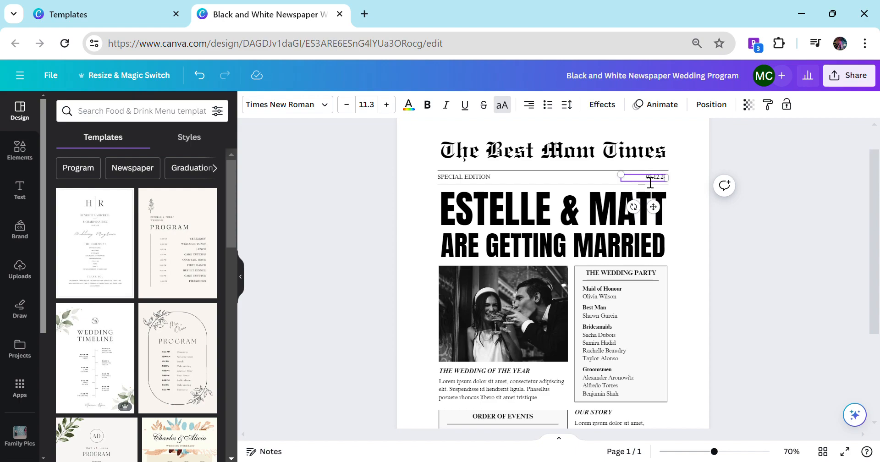
click(706, 200)
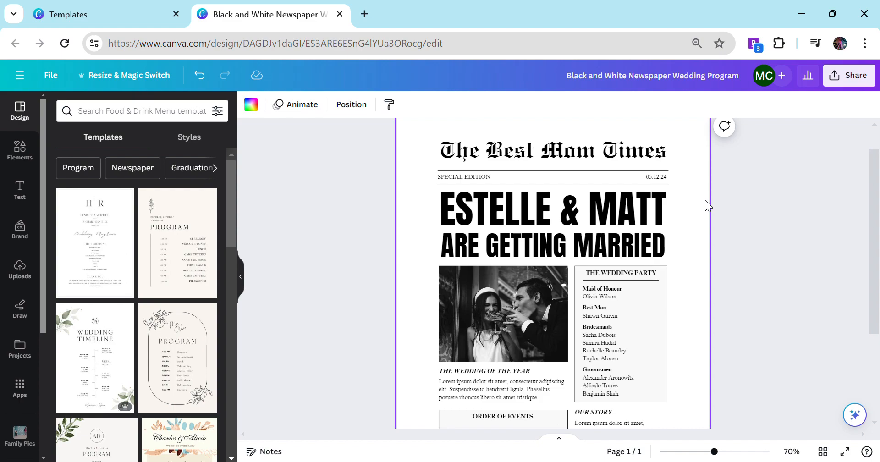
- Set the "SPECIAL EDITION" line in the Alice font and make it bold
click(457, 177)
click(331, 108)
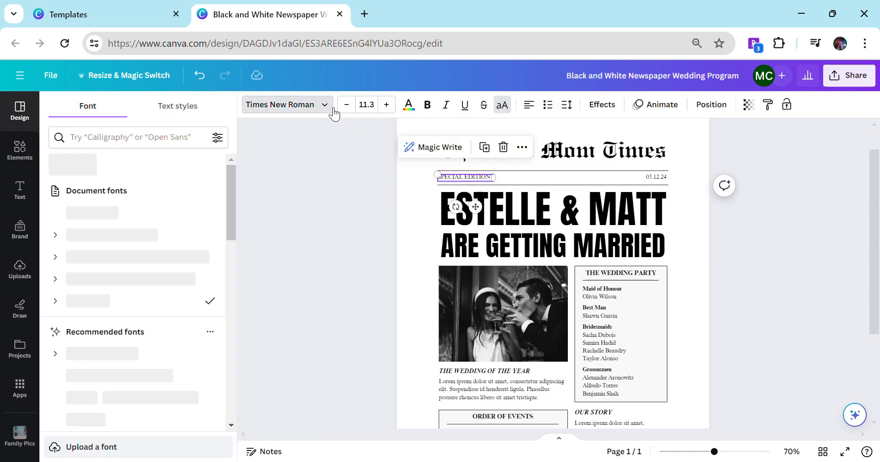
scroll(170, 280, down, 5)
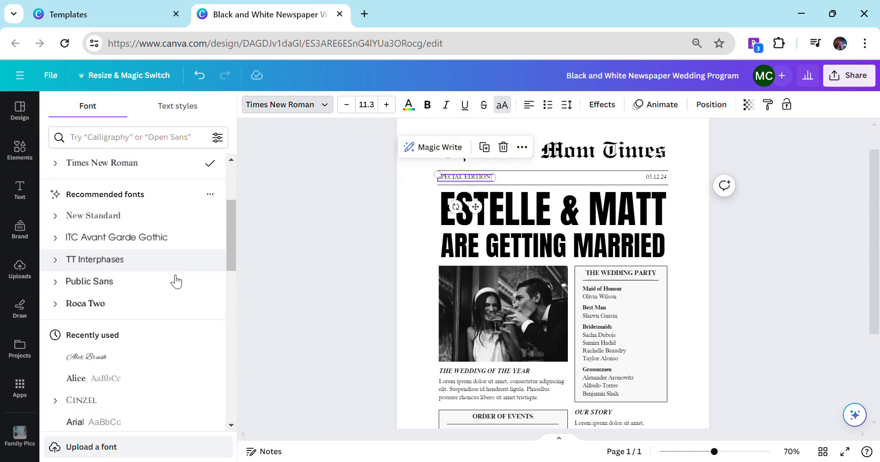
click(107, 310)
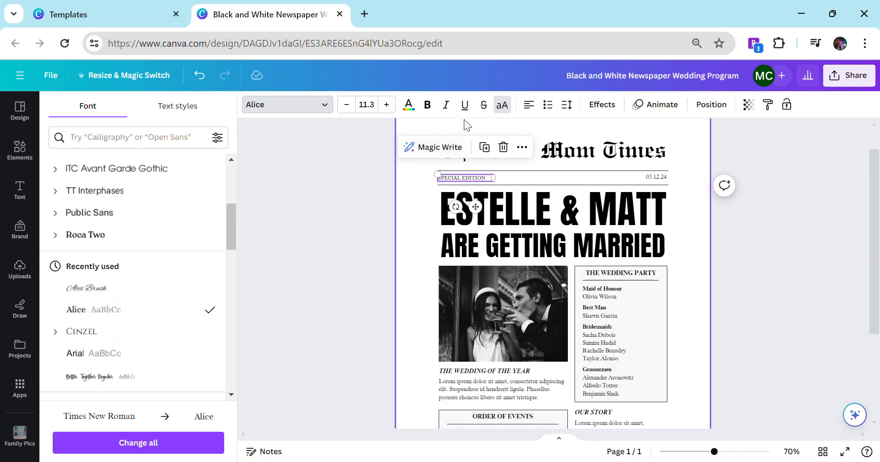
click(427, 106)
- Tighten the date's text box and set the date in bold Alice to match the "SPECIAL EDITION" line
click(660, 179)
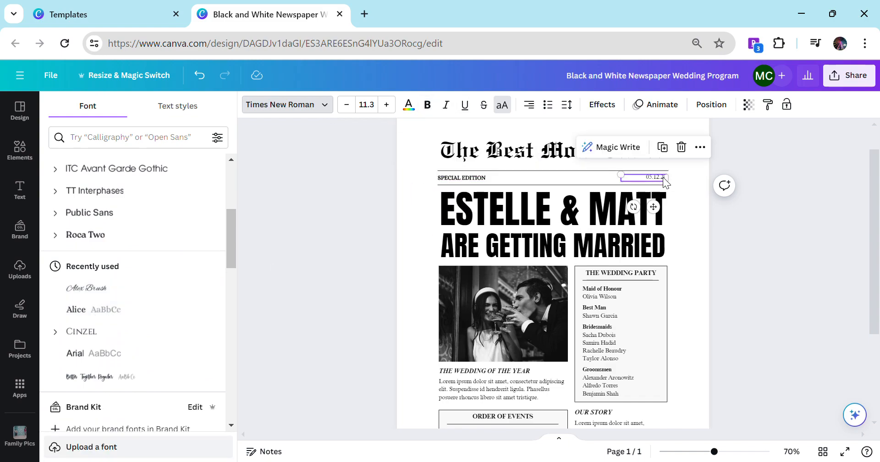
drag(668, 178, 669, 214)
click(75, 309)
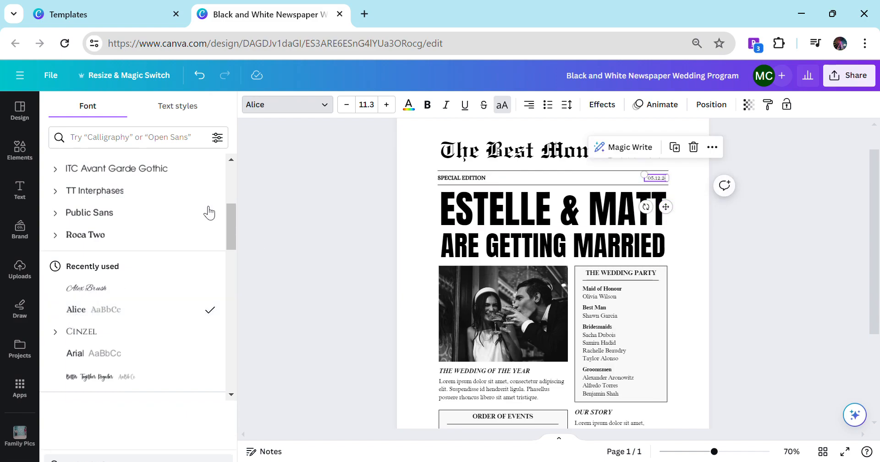
click(693, 207)
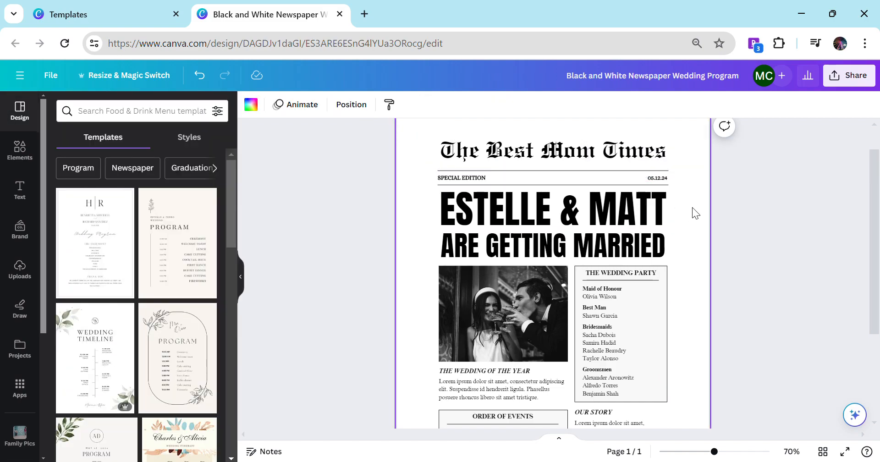
- Enlarge the date under the masthead and keep it aligned to the right end of the dateline
click(657, 178)
click(447, 178)
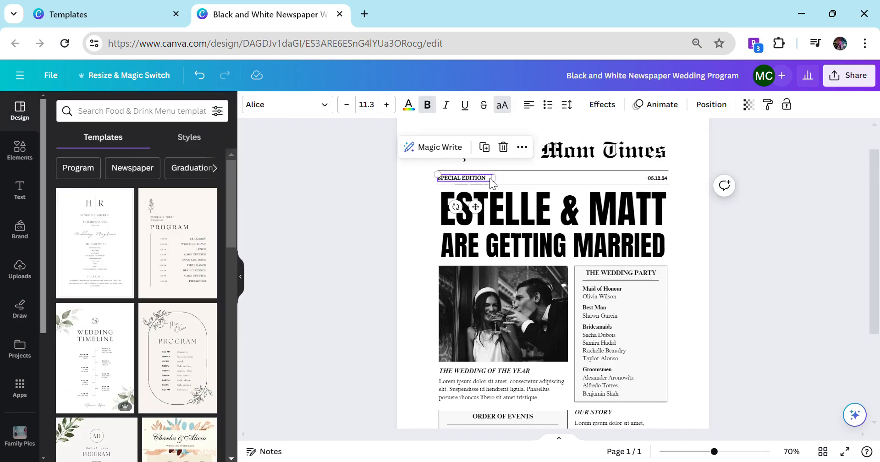
click(655, 182)
drag(644, 175, 666, 186)
click(692, 203)
click(688, 216)
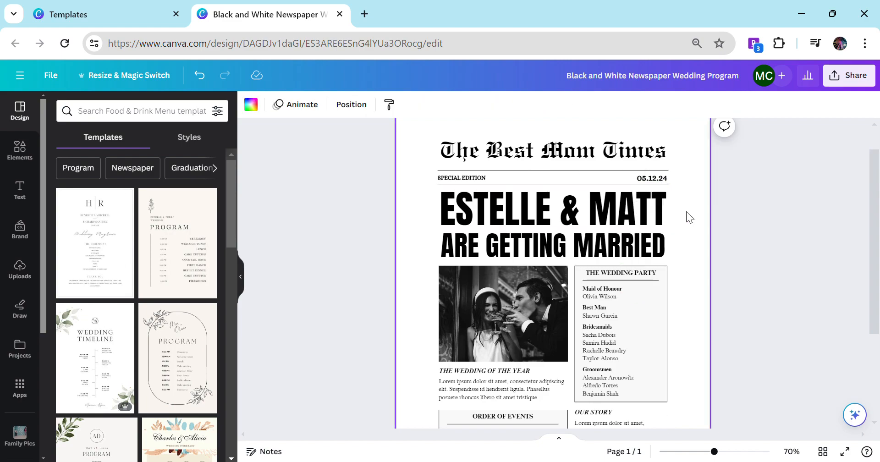
- Enlarge the "SPECIAL EDITION" line to font size 12.5 and adjust its position within the dateline
click(449, 180)
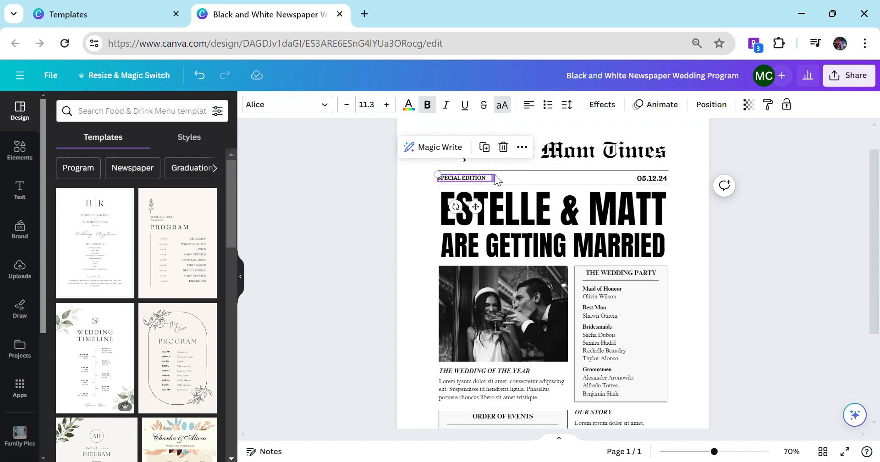
drag(500, 182, 422, 173)
drag(464, 210, 484, 211)
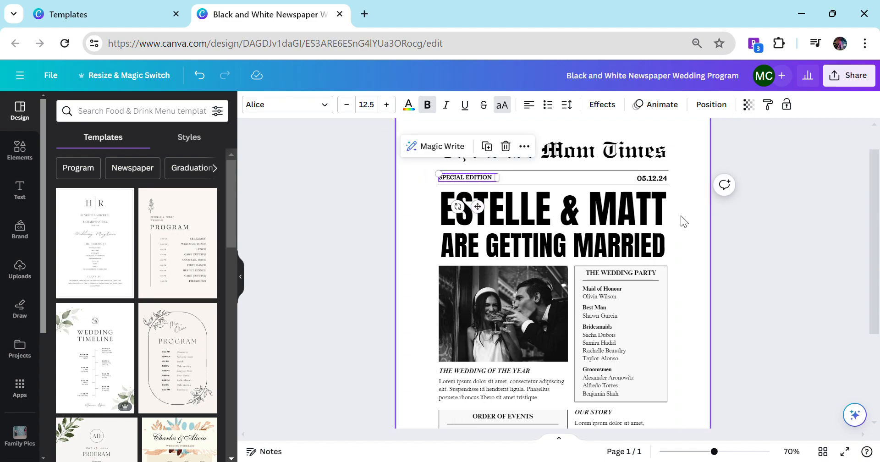
click(683, 216)
scroll(682, 218, down, 1)
scroll(681, 216, up, 1)
- Replace the main headline "ESTELLE & MATT" with "HAPPY MOTHER'S DAY"
click(627, 222)
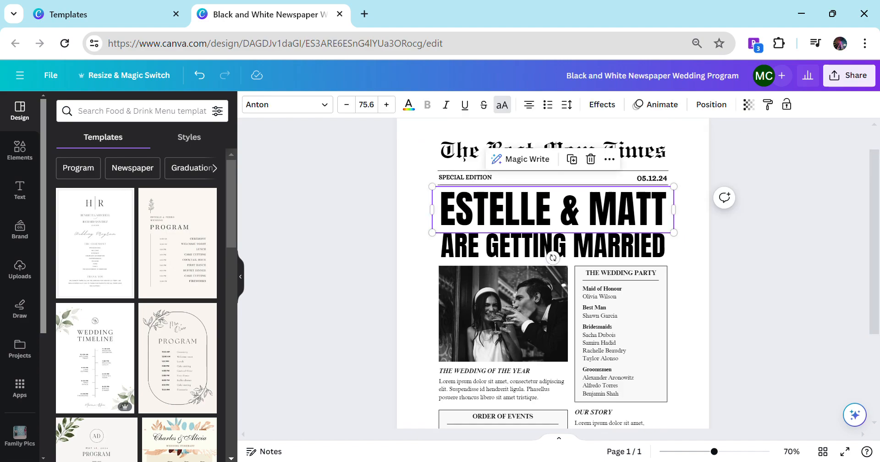
double_click(623, 210)
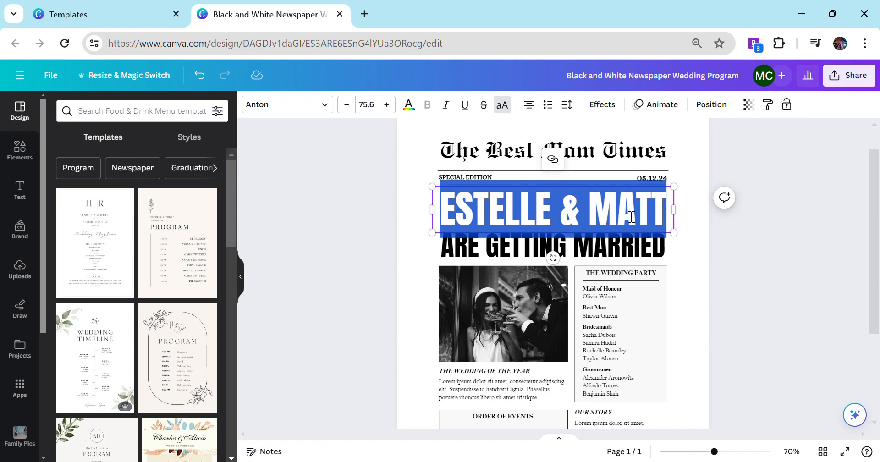
text(HA)
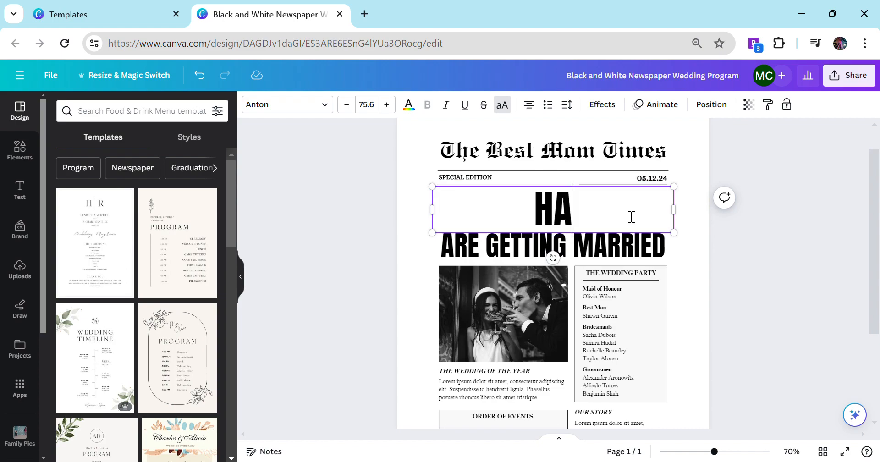
text(PPY MOTH)
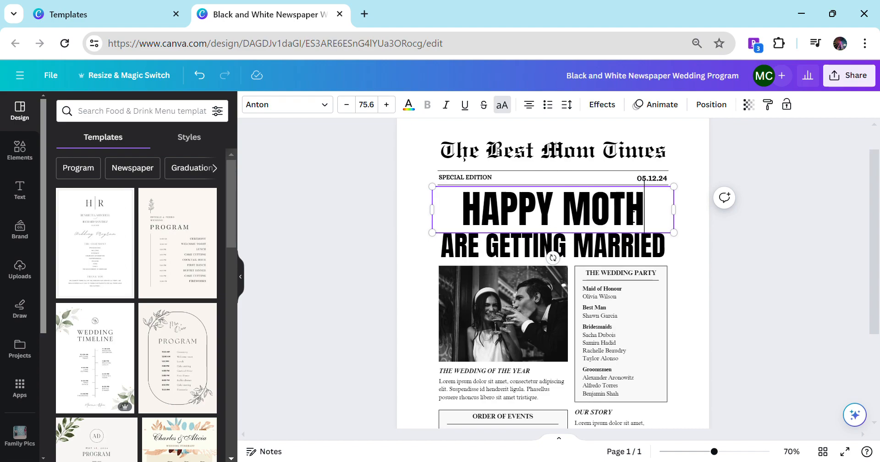
text(ER'S DAY)
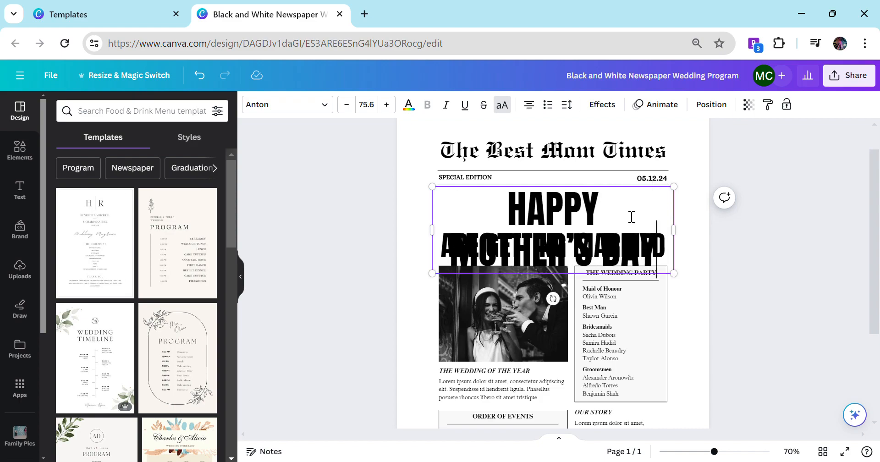
- Resize the "HAPPY MOTHER'S DAY" headline to fit on one line and centre it beneath the dateline
mouse_move(685, 237)
mouse_down()
mouse_move(735, 228)
mouse_move(759, 235)
mouse_move(687, 232)
mouse_up()
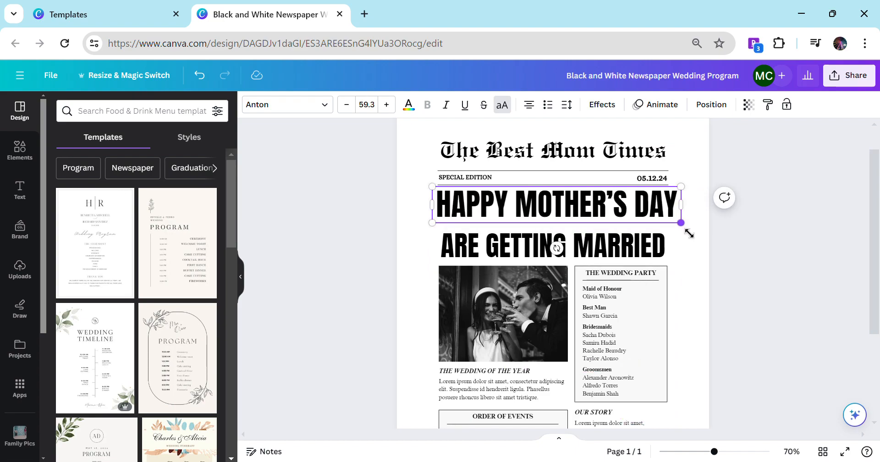
drag(682, 222, 676, 225)
click(568, 203)
drag(565, 204, 572, 211)
click(697, 231)
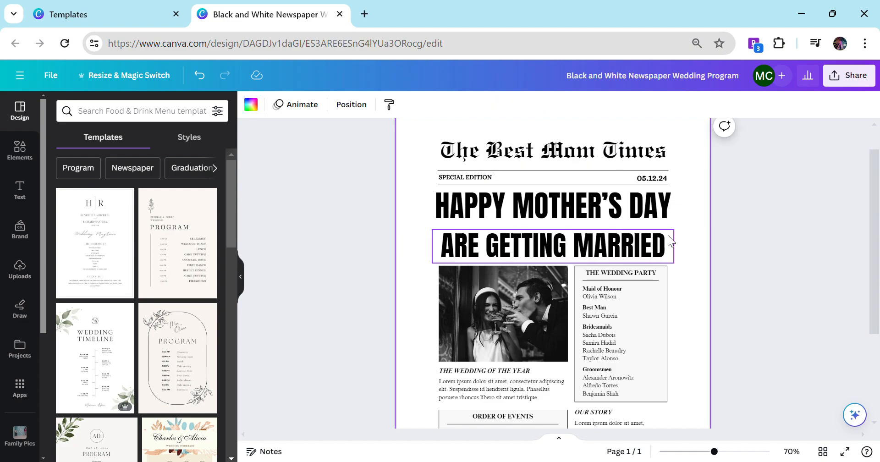
- Replace the second headline line with "TO A VERY SPECIAL MOM", widen it to fit one line and move it up under the main headline
double_click(615, 241)
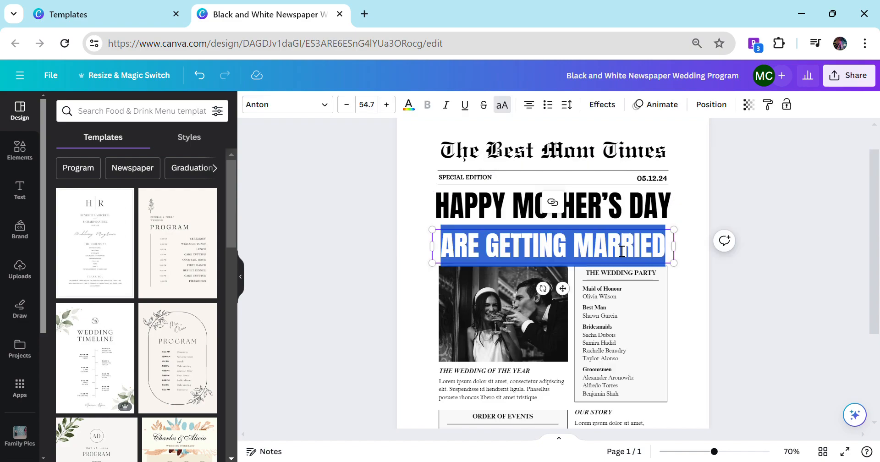
text(TO)
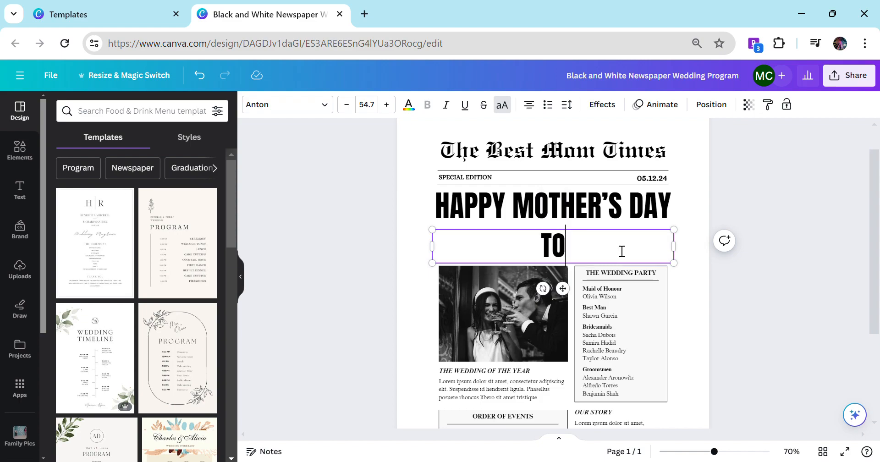
text( A VERY)
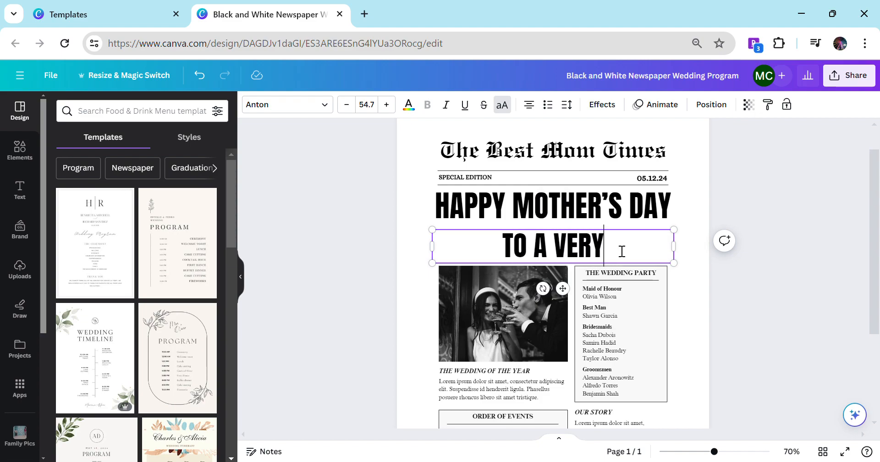
text( SPECIAL MOM)
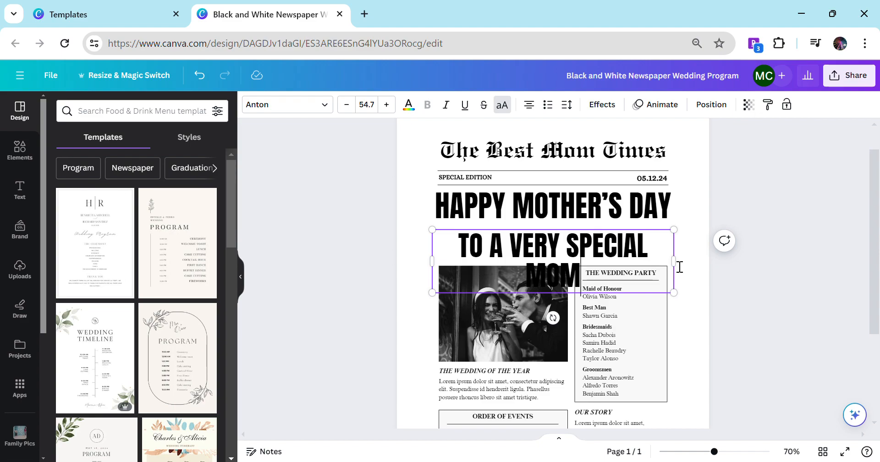
drag(674, 262, 700, 267)
drag(640, 254, 631, 248)
click(741, 277)
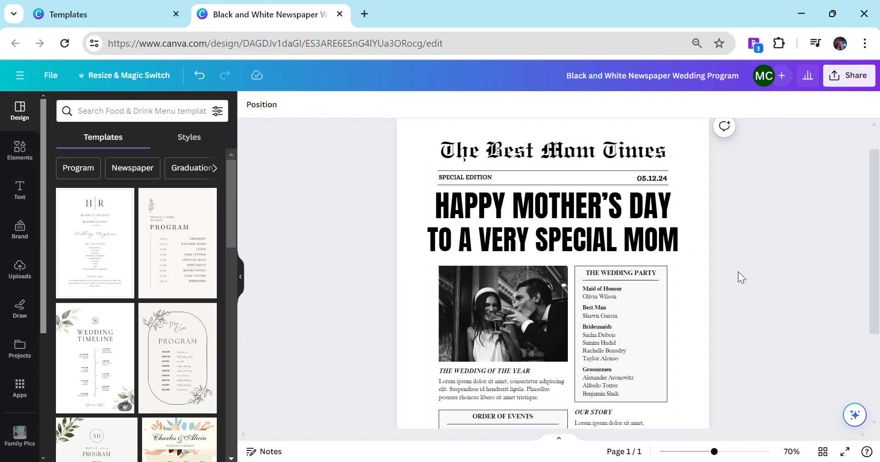
- Set the "to a very special mom" line in the Alex Brush font and turn off its all-caps formatting
click(599, 240)
click(599, 240)
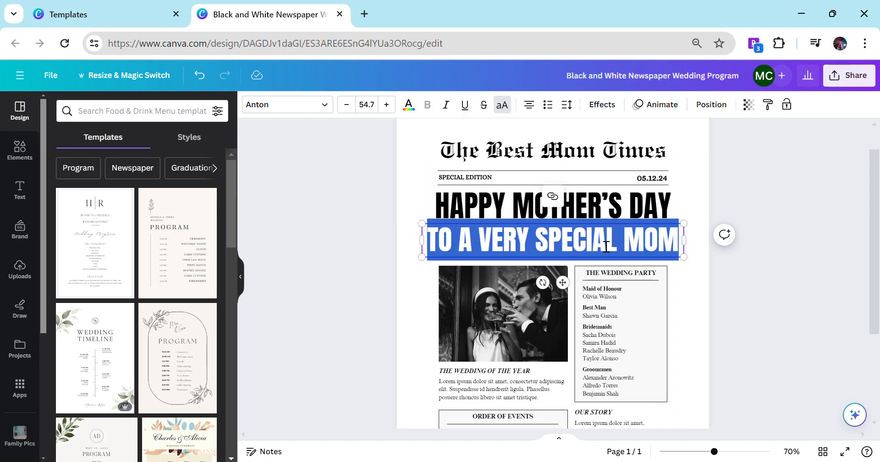
click(329, 111)
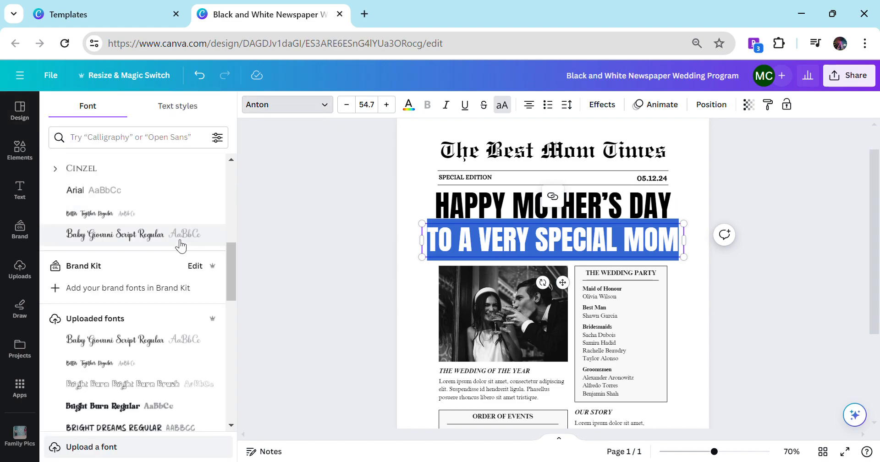
scroll(141, 367, up, 5)
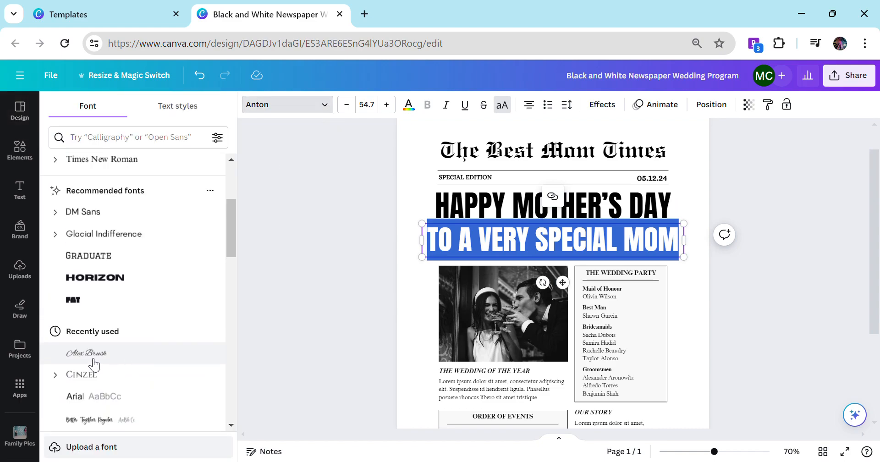
click(100, 356)
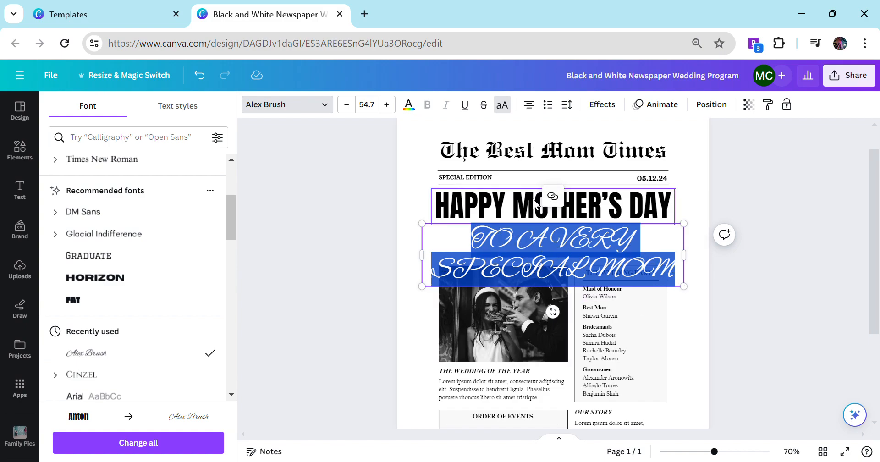
click(503, 114)
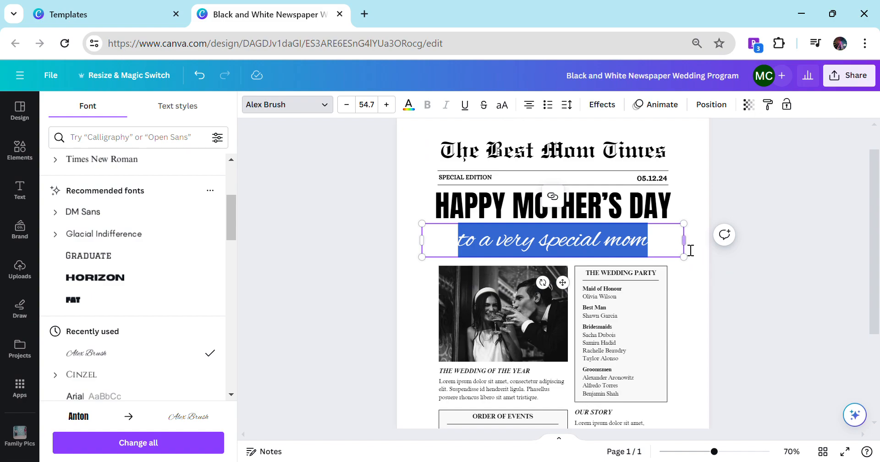
- Enlarge the "to a very special mom" line to font size 74.1 and move it up close beneath the headline
drag(693, 249, 692, 267)
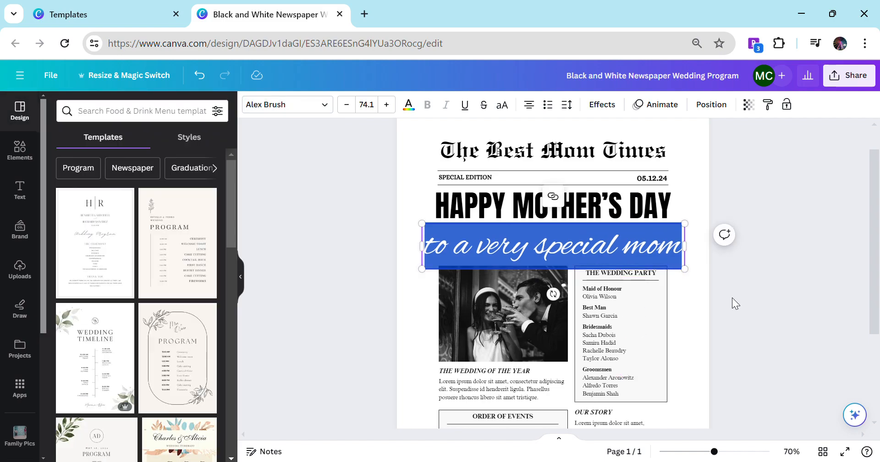
drag(560, 266, 565, 250)
click(733, 288)
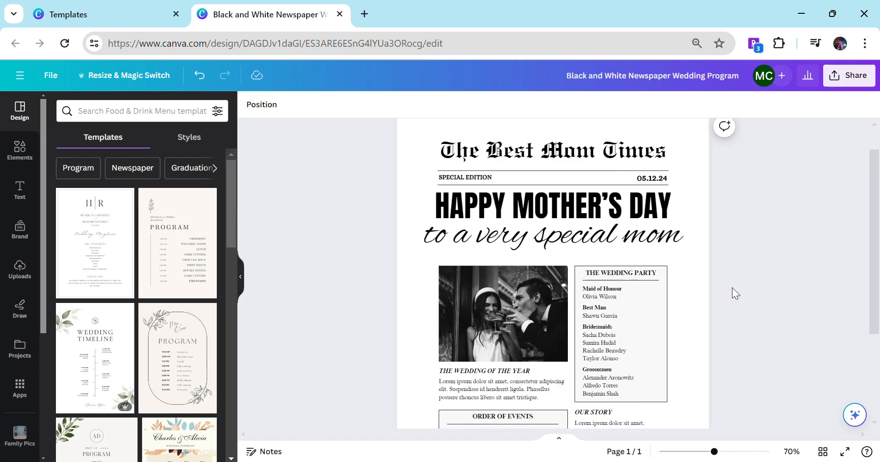
- Duplicate the horizontal rule below the dateline and place the copy between the script subheading and the photo
click(587, 183)
click(587, 182)
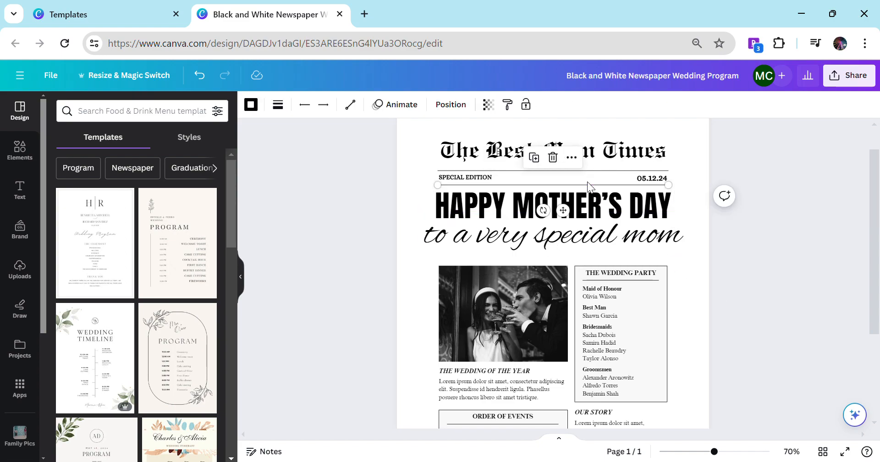
drag(563, 210, 575, 283)
click(698, 298)
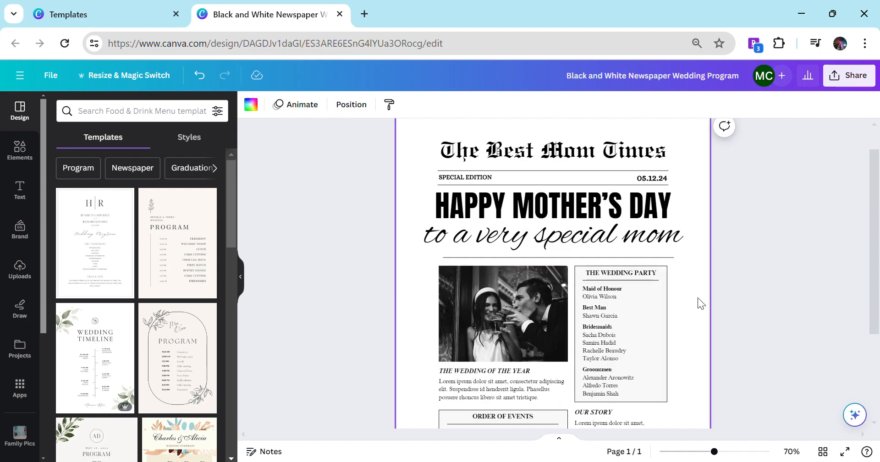
- Fine-tune the positions of the script subheading and the main headline to even out their spacing
click(664, 238)
drag(664, 237, 669, 246)
click(646, 215)
drag(646, 215, 641, 247)
click(689, 287)
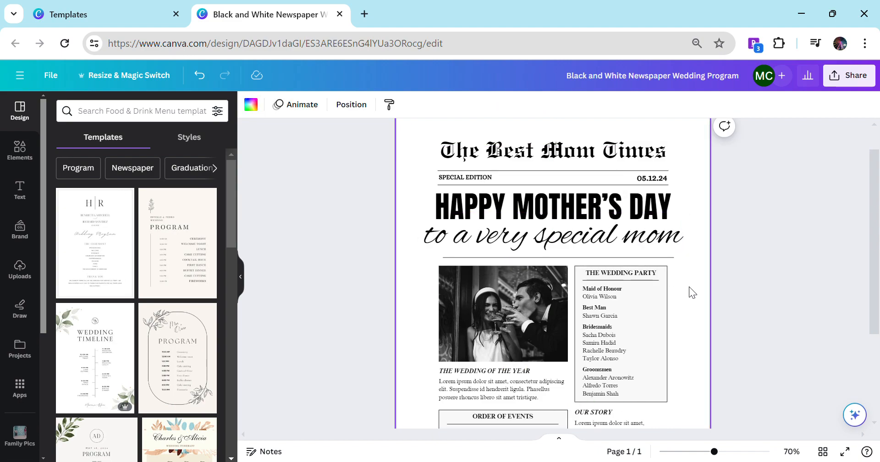
- Search the elements library for "Mom" and show all matching photos
scroll(689, 287, down, 2)
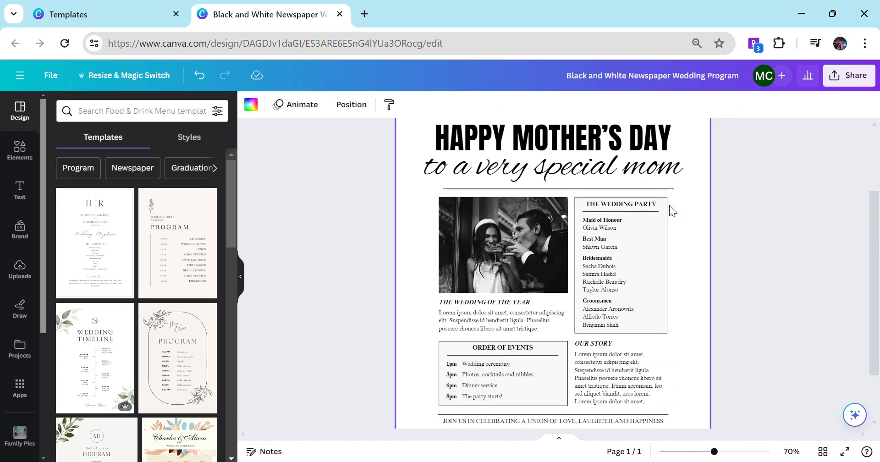
scroll(672, 206, up, 2)
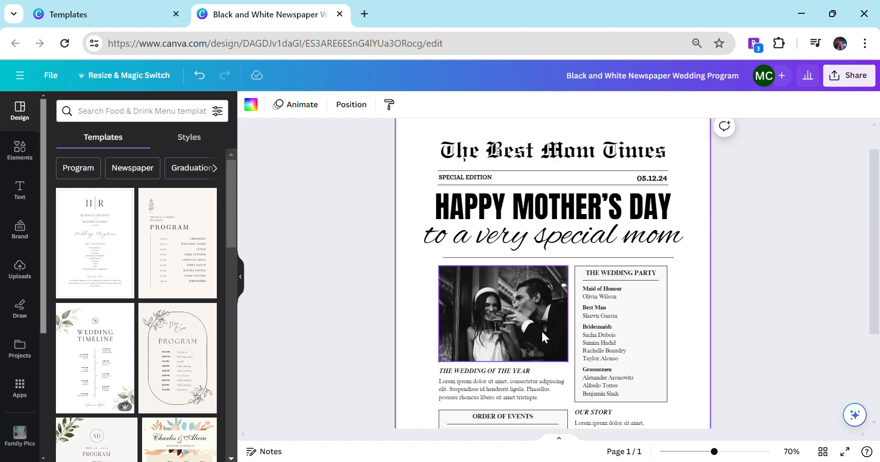
click(161, 111)
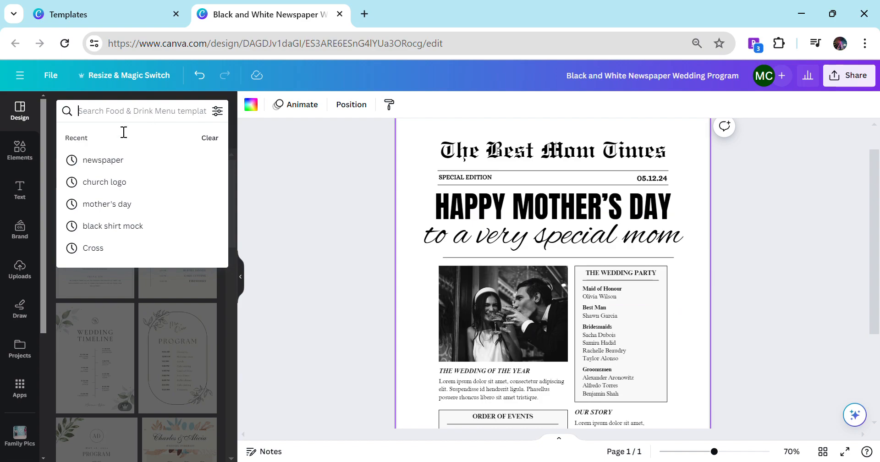
click(20, 150)
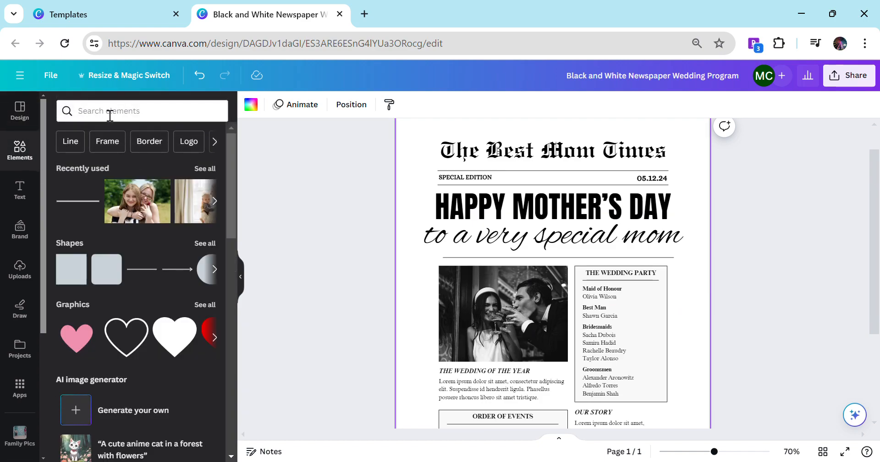
click(110, 115)
text(m)
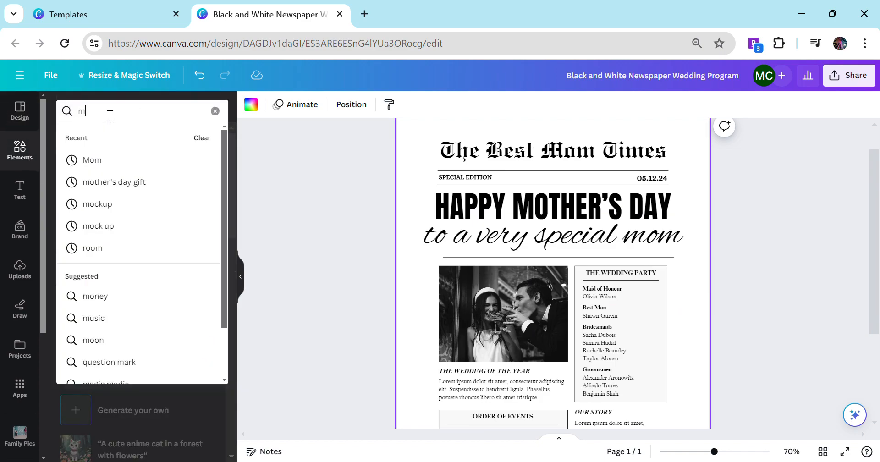
text(om)
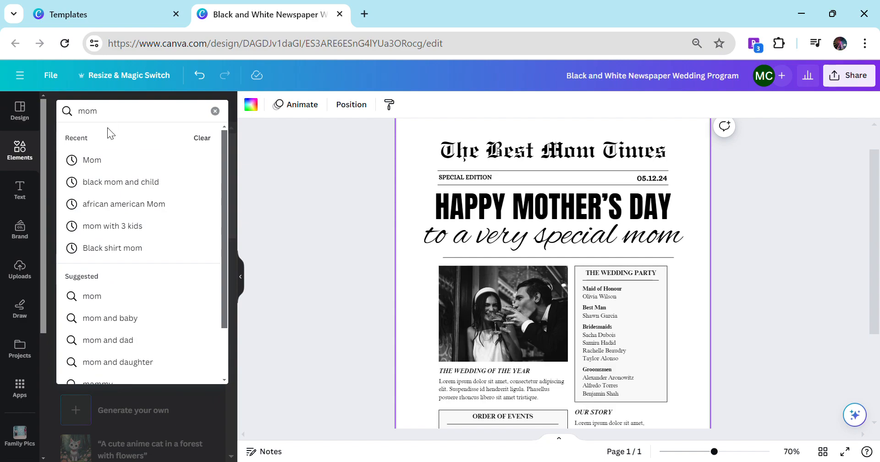
click(112, 161)
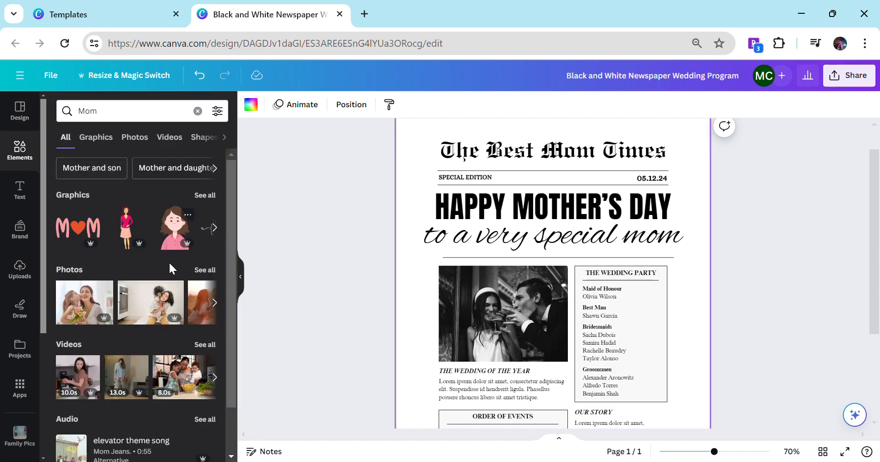
click(205, 271)
- Replace the wedding couple picture in the photo frame with the photo of two women against a pink background
scroll(204, 279, down, 5)
scroll(205, 279, down, 6)
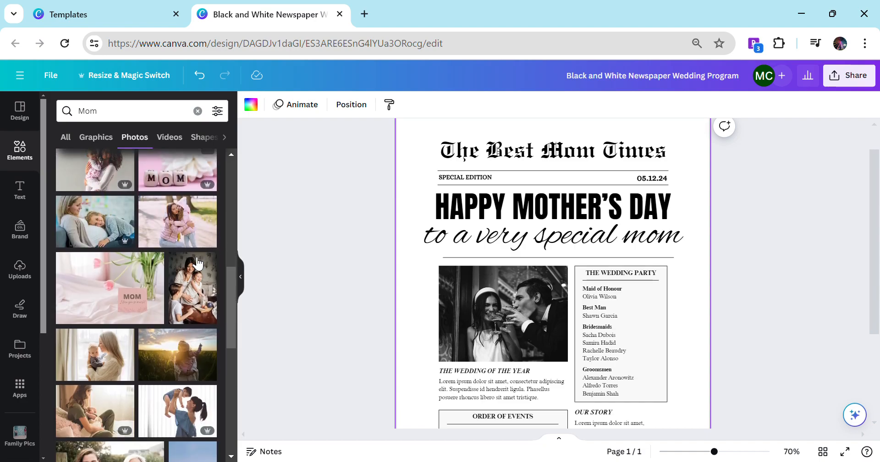
scroll(198, 264, down, 8)
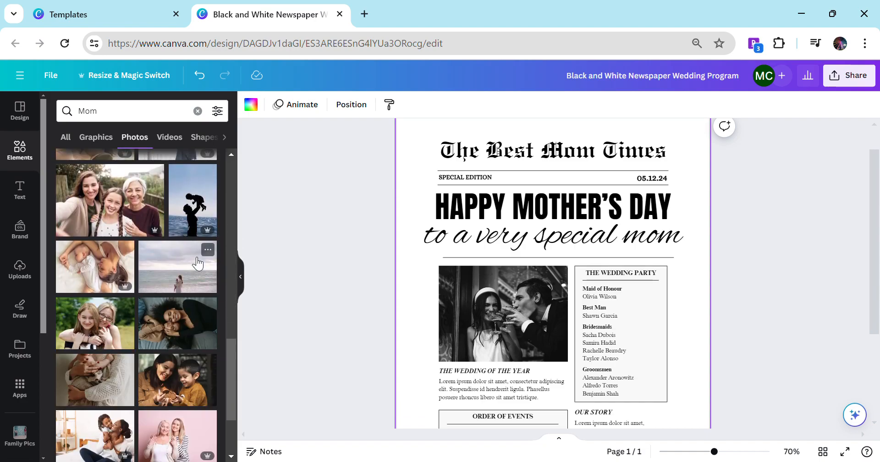
scroll(197, 264, down, 3)
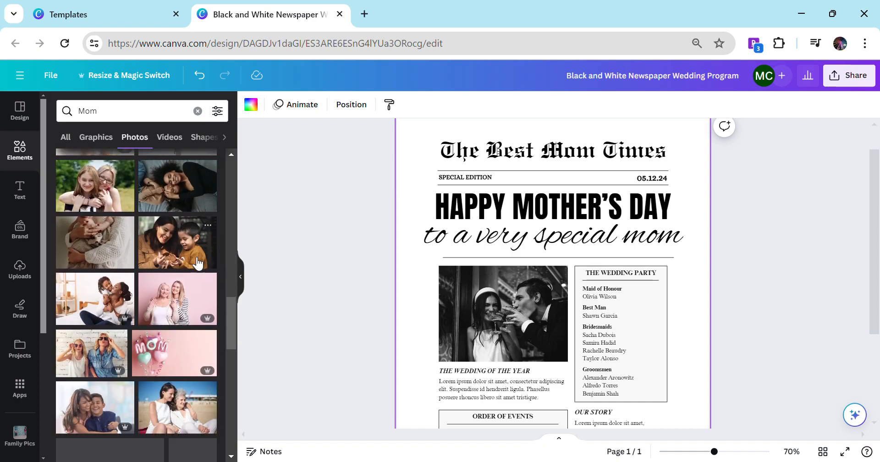
click(170, 310)
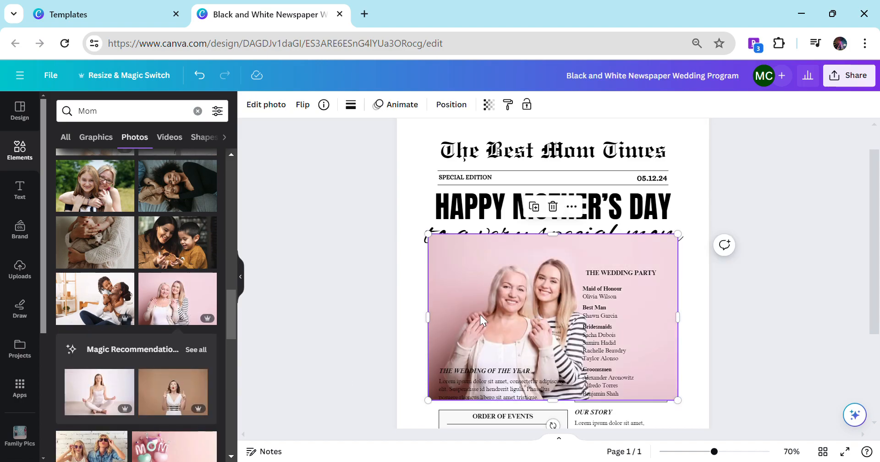
key(Delete)
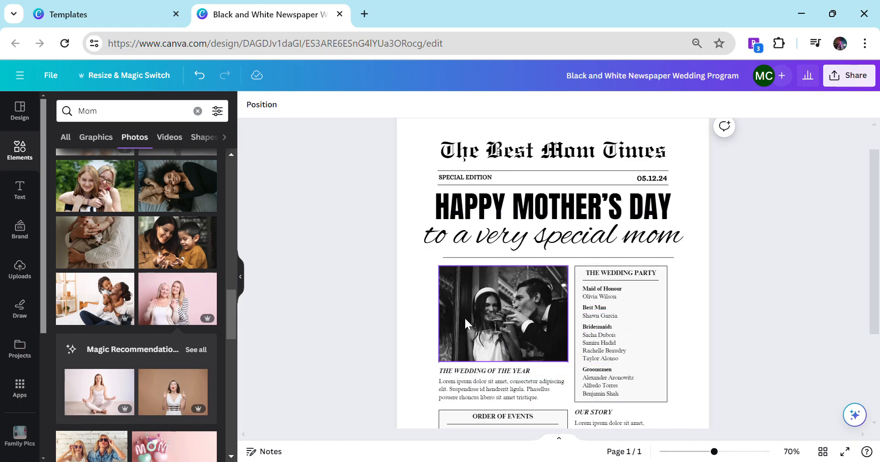
drag(181, 307, 461, 294)
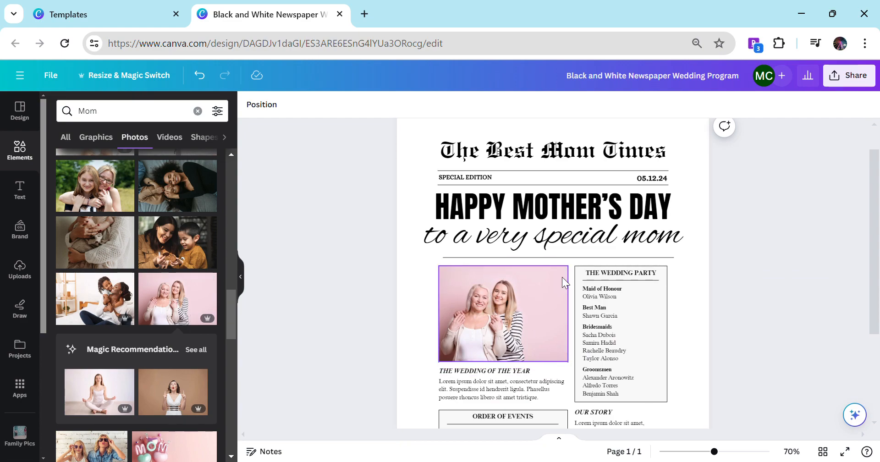
- Replace the heading beneath the photo with "MOTHER OF THE YEAR"
scroll(394, 282, down, 3)
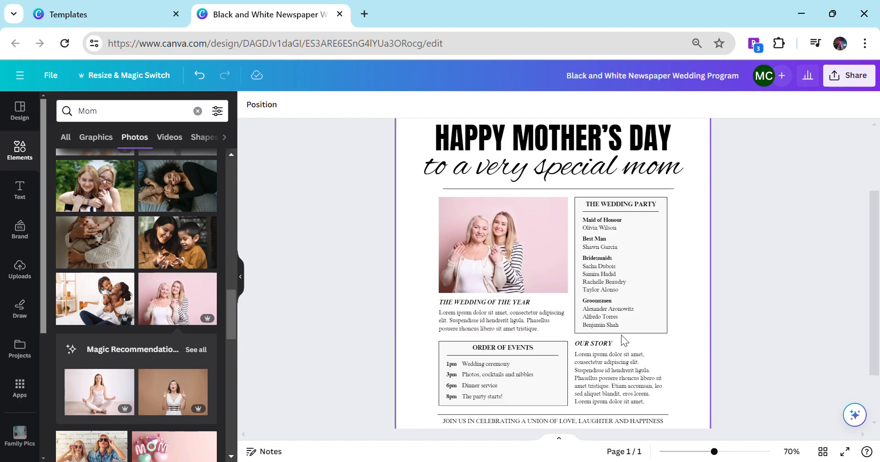
double_click(483, 304)
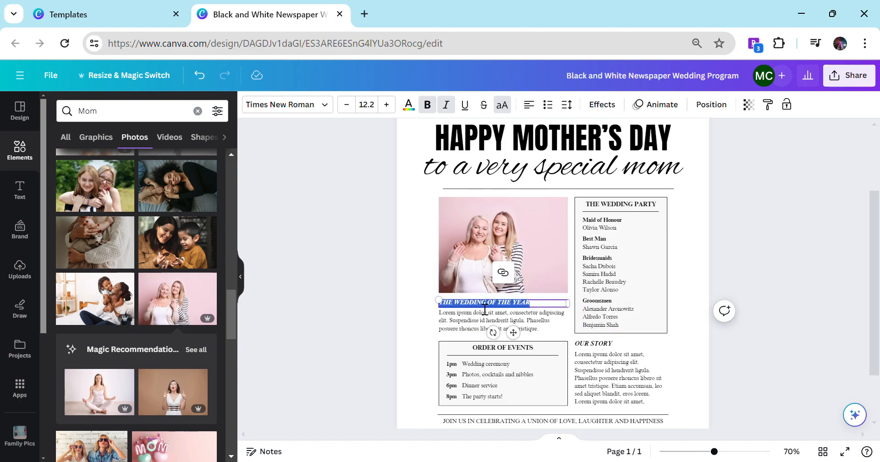
text(MOTHER OF)
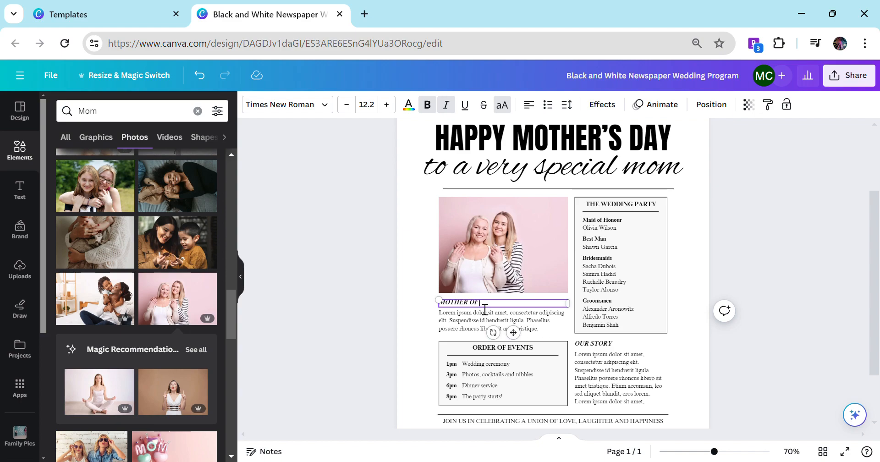
text( THE YEAR)
- Replace the photo's placeholder paragraph with "Mom, you are the best in the world. I am so happy to have you in my life and I love you very much!"
click(482, 322)
double_click(489, 327)
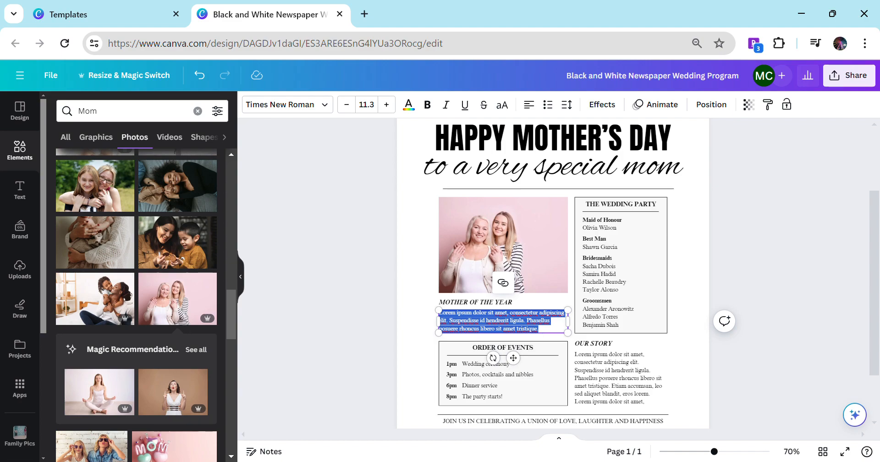
key(Escape)
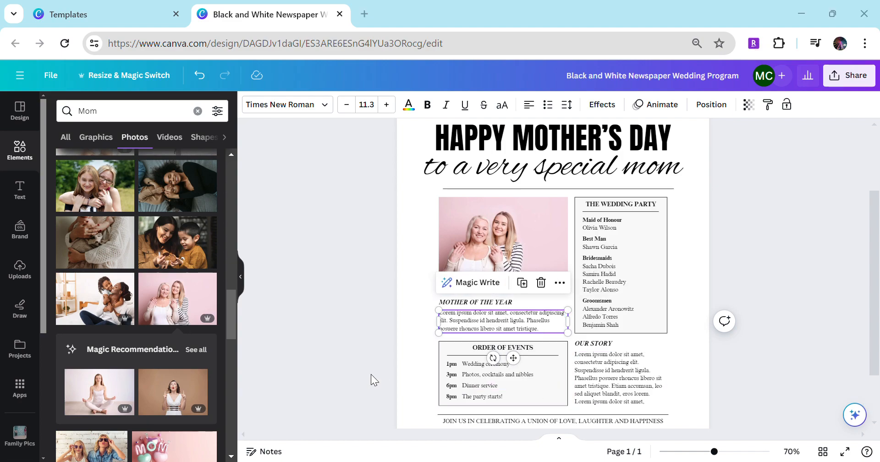
double_click(479, 322)
text(Mom, you are the)
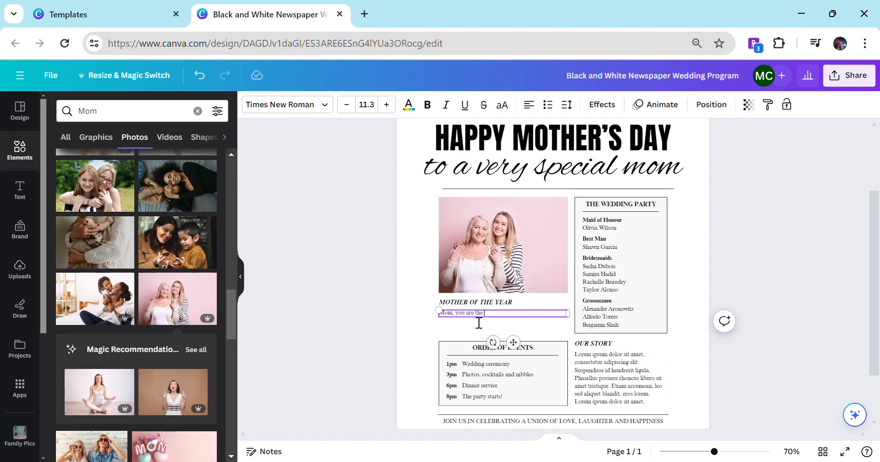
text( best in the world. I am so happy to have you in my life and I love you very much!)
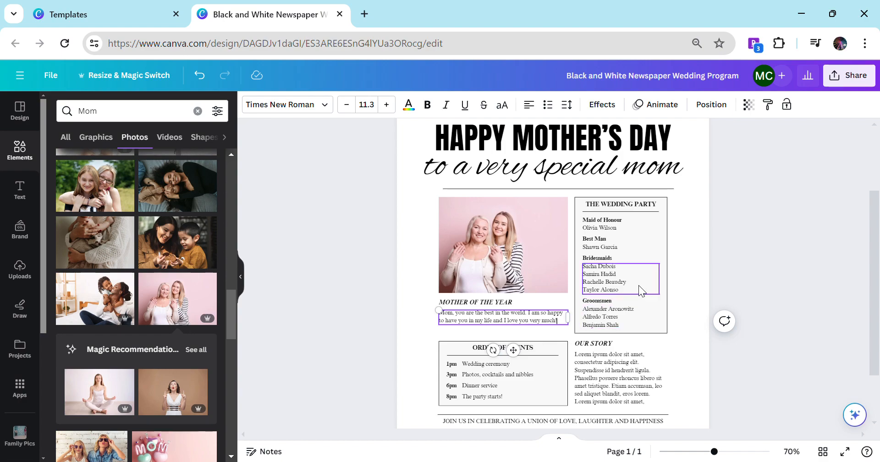
click(702, 268)
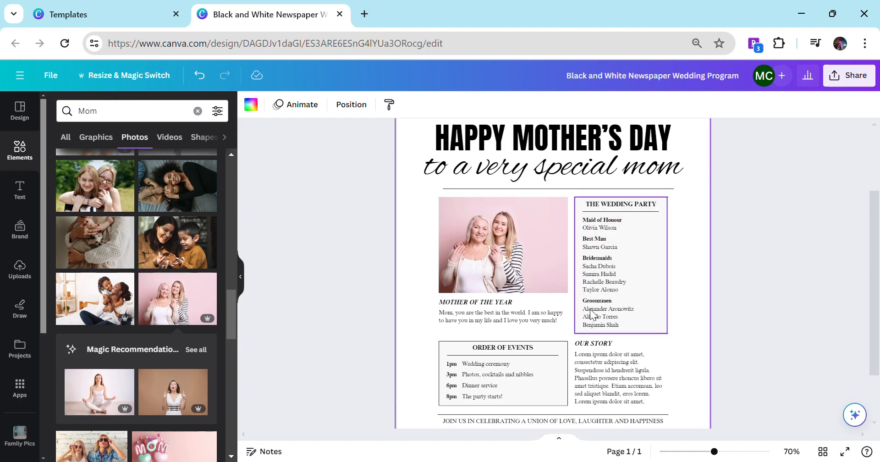
- Change the wedding party box's title to "REASONS I LOVE"
double_click(647, 212)
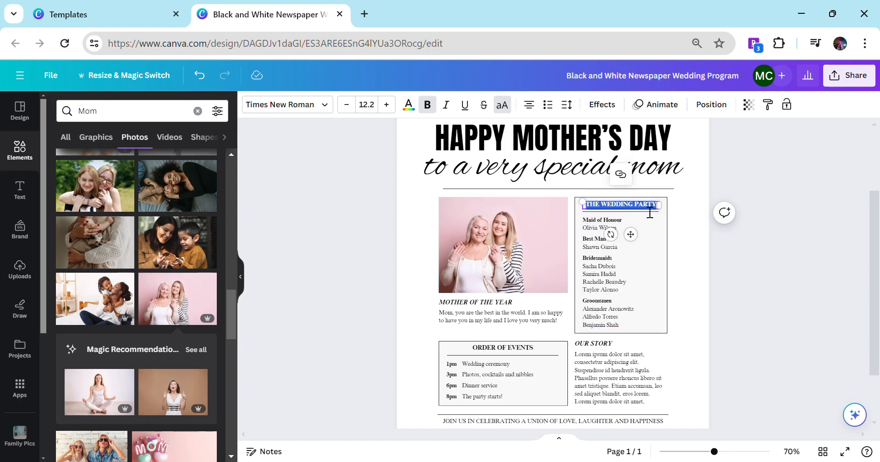
text(REASONS)
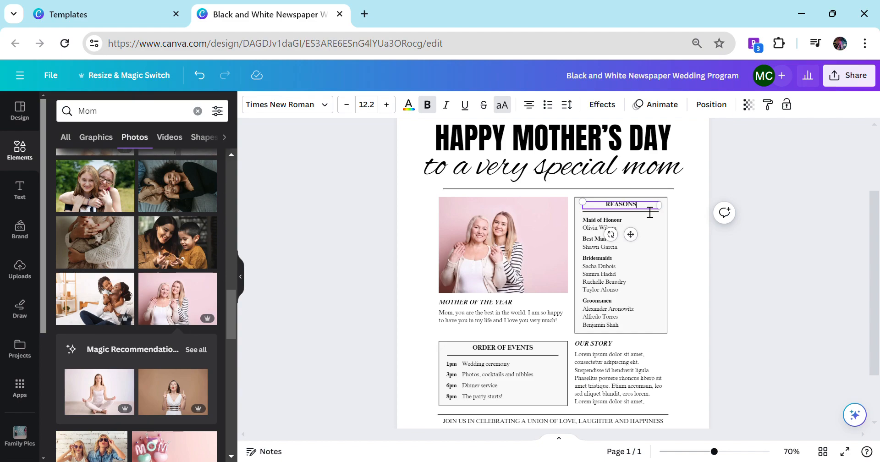
text( I LOVE)
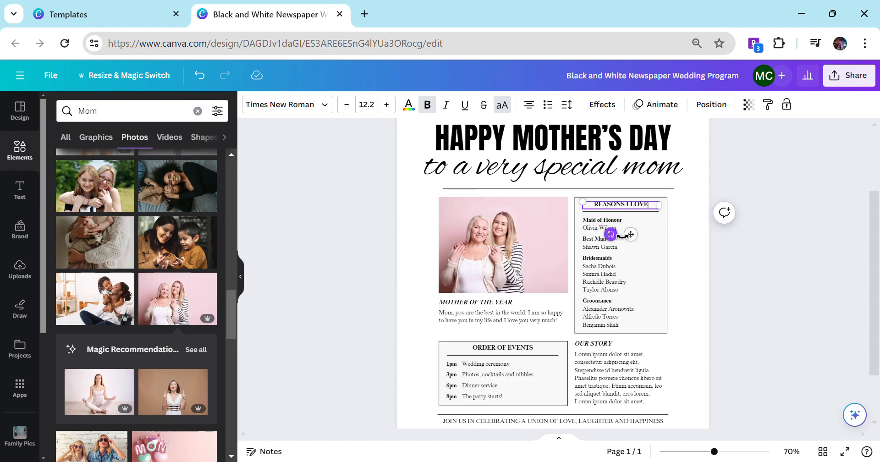
- Delete the four name lists from the wedding party box and move the "Groomsmen" label up beneath "Bridesmaids"
click(596, 228)
key(Delete)
click(596, 247)
key(Delete)
click(595, 278)
key(Delete)
click(600, 308)
key(Delete)
click(603, 298)
drag(602, 298, 608, 281)
- Replace the first three labels in the reasons box with "You are patient", "You are supportive" and "You have a big heart"
click(602, 222)
click(601, 222)
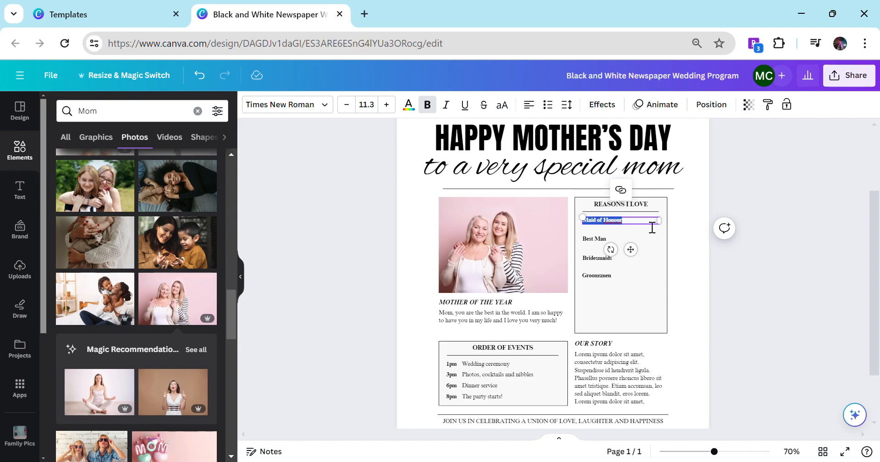
text(You are patient)
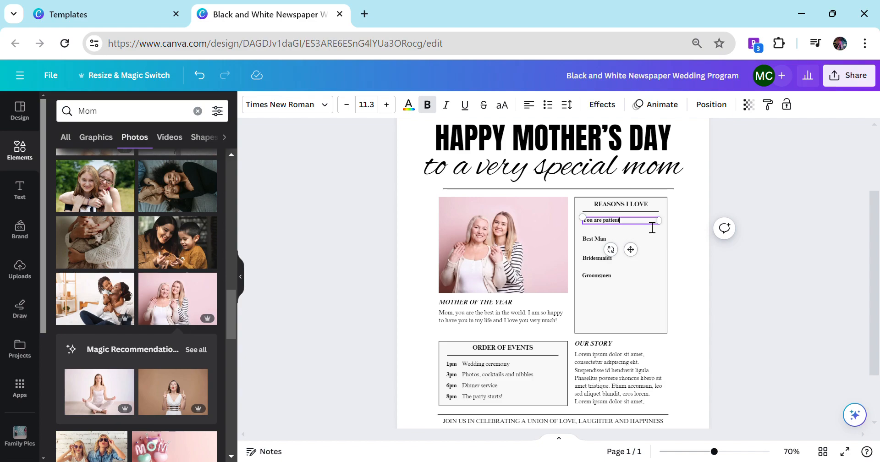
double_click(603, 238)
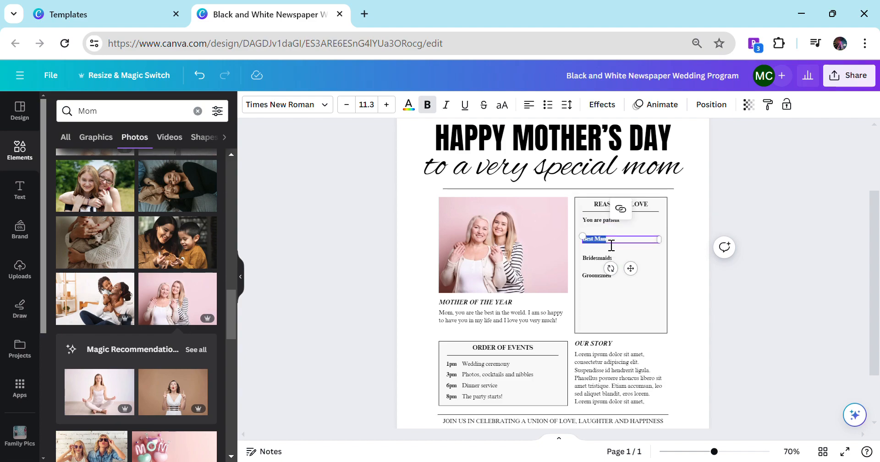
text(You are supportive)
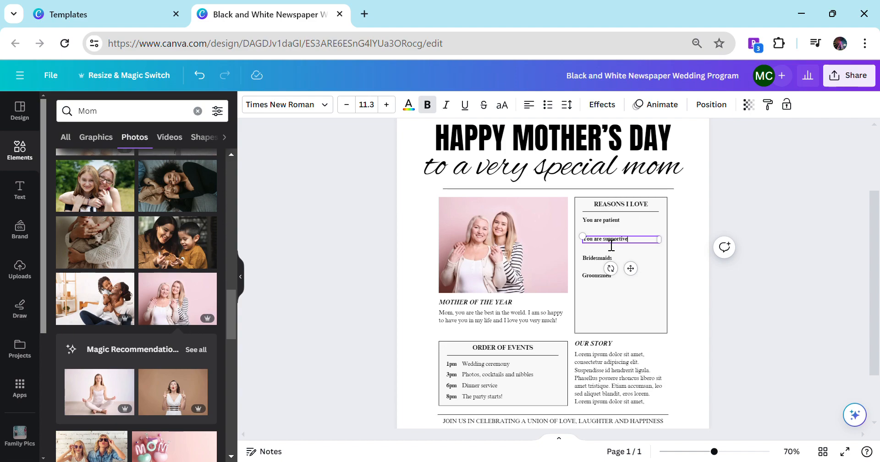
double_click(609, 259)
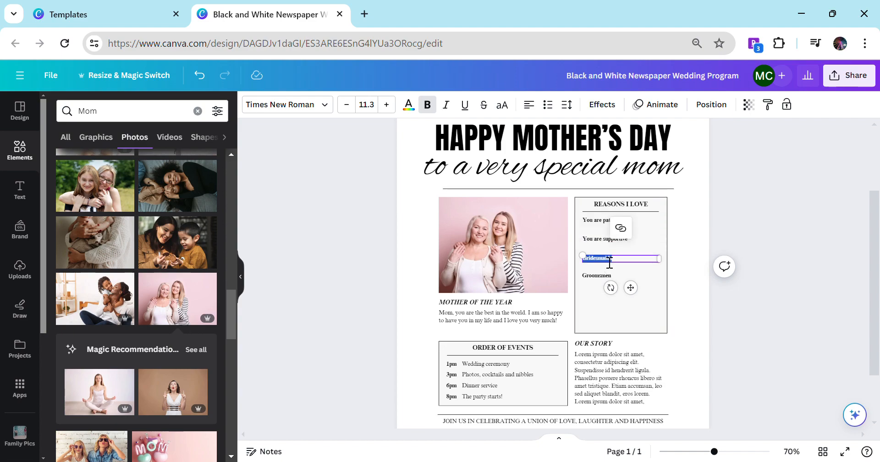
text(You have a big h)
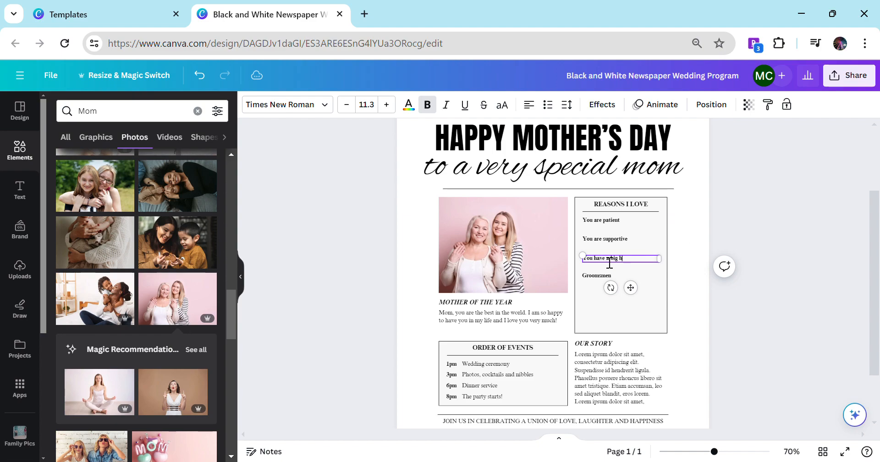
- Replace the "Groomsmen" label with "You love me unconditionally", correcting its first letter to a capital Y
double_click(597, 276)
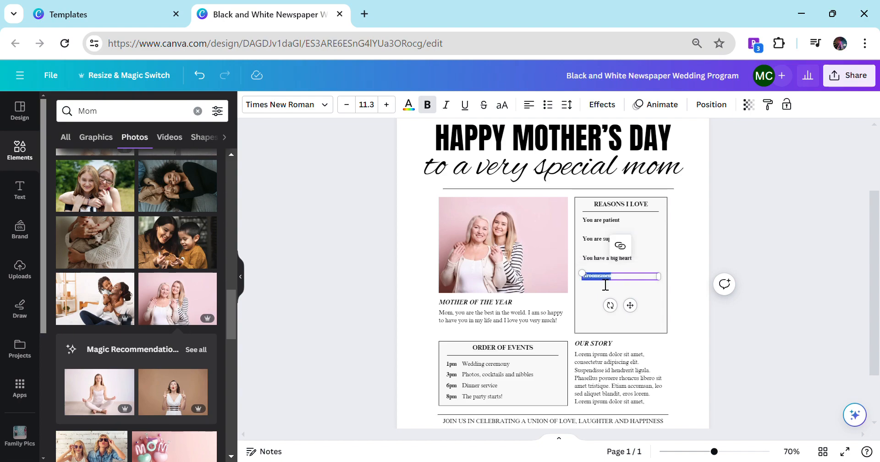
key(BackSpace)
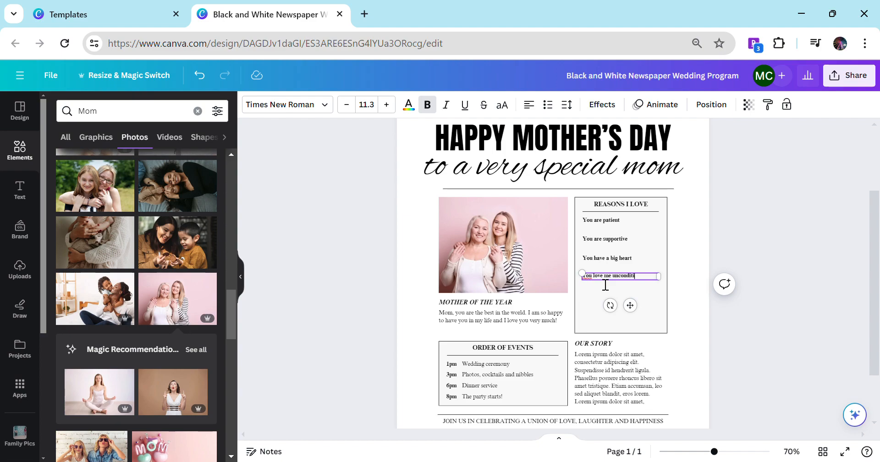
click(646, 309)
click(587, 277)
click(594, 284)
drag(714, 452, 734, 457)
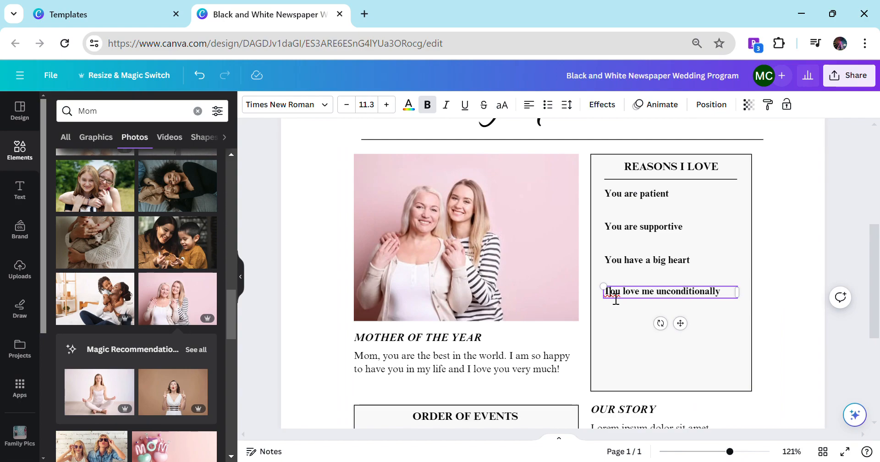
key(Delete)
text(Y)
click(681, 367)
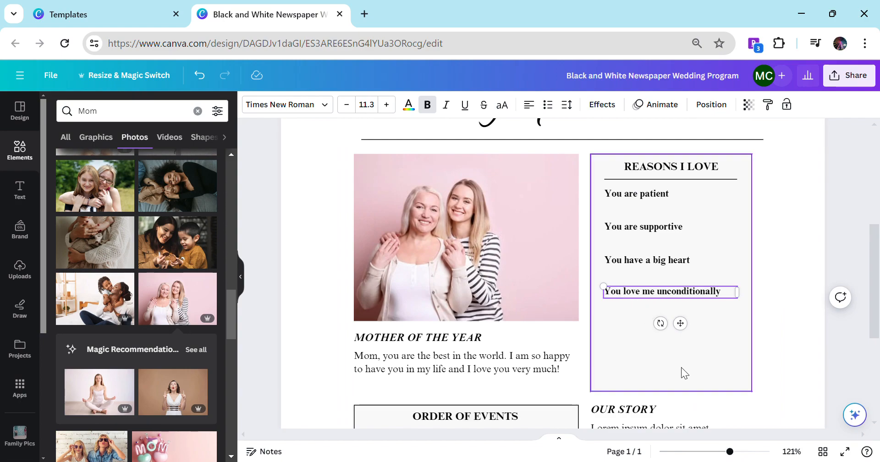
- Move "You are patient" slightly down and right, and narrow the reason text boxes toward the width of their wording
click(643, 195)
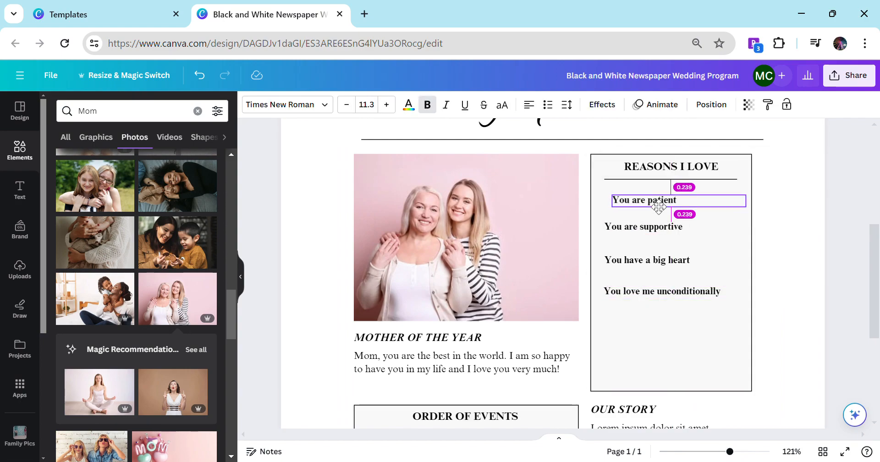
drag(754, 209, 687, 228)
click(722, 231)
drag(747, 236, 692, 236)
click(729, 265)
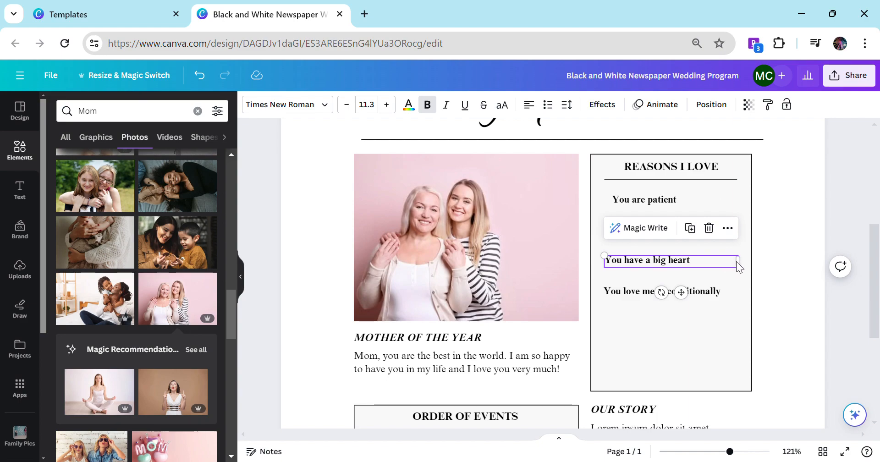
drag(746, 270, 693, 270)
click(700, 296)
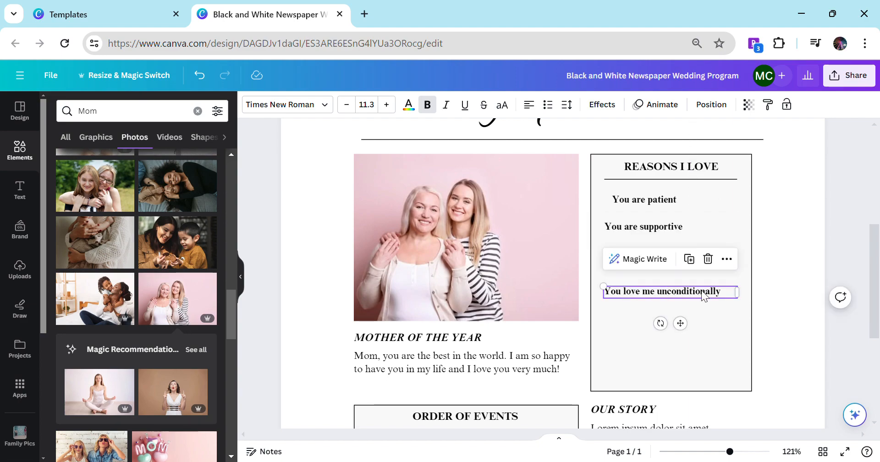
drag(746, 299, 731, 299)
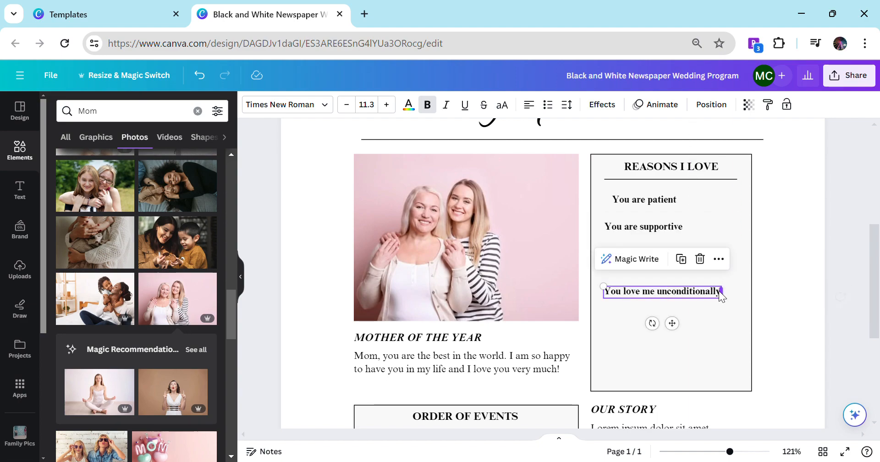
click(704, 326)
- Search the elements for "heart", restrict the results to graphics and add the solid red heart to the page
click(111, 118)
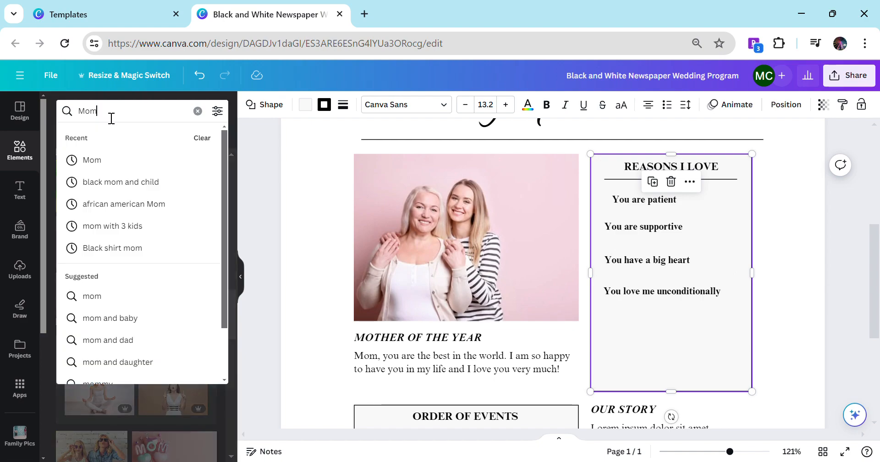
key(BackSpace)
key(BackSpace)
key(BackSpace)
text(heart)
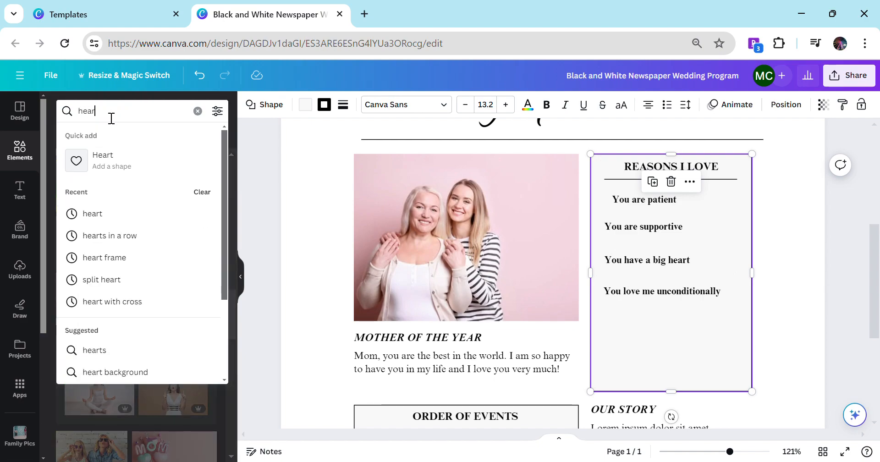
key(Return)
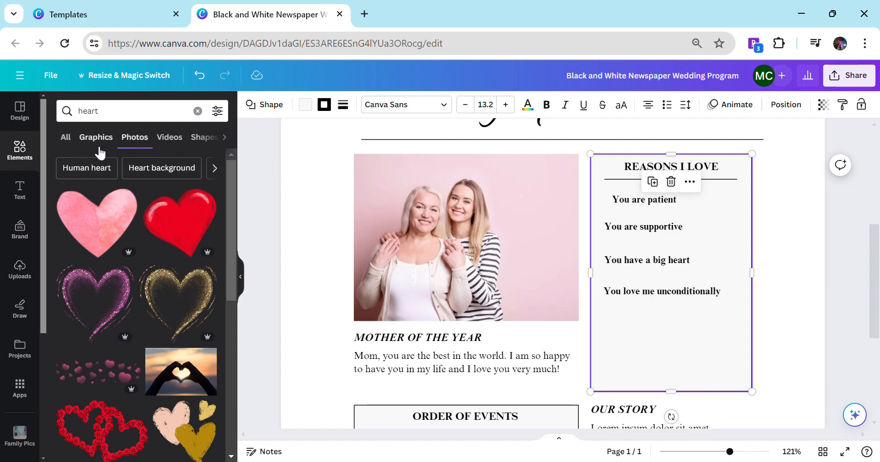
click(98, 148)
click(81, 212)
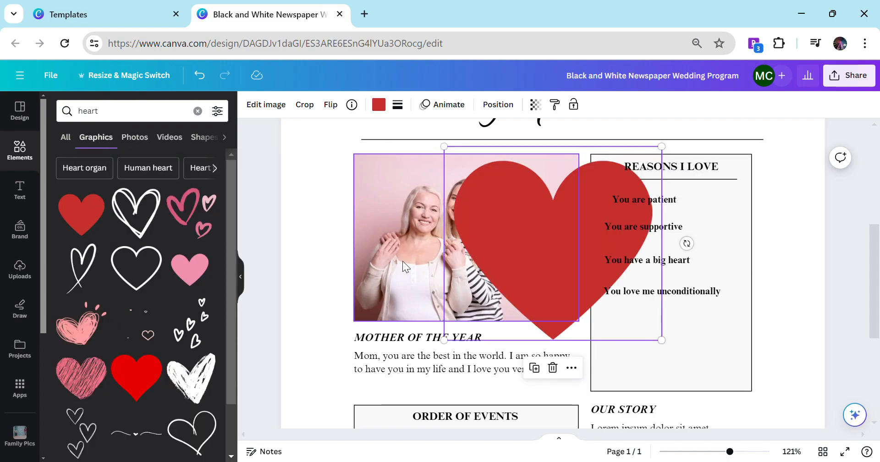
- Shrink the red heart to bullet size, place it before "You are patient" and shift the four reasons right and closer together
drag(446, 339, 695, 230)
drag(679, 268, 703, 259)
drag(706, 298, 727, 278)
drag(657, 152, 631, 260)
click(605, 178)
- Duplicate the small red heart down the list so that each of the four reasons has its own heart bullet
click(199, 75)
click(595, 189)
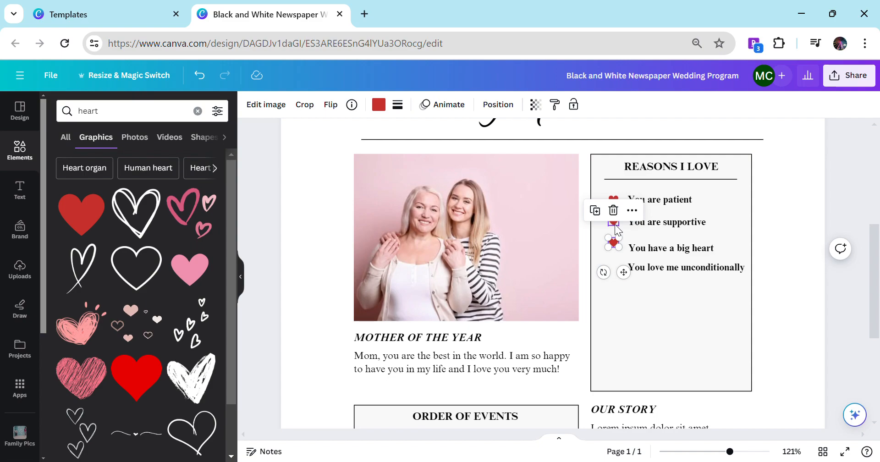
click(595, 210)
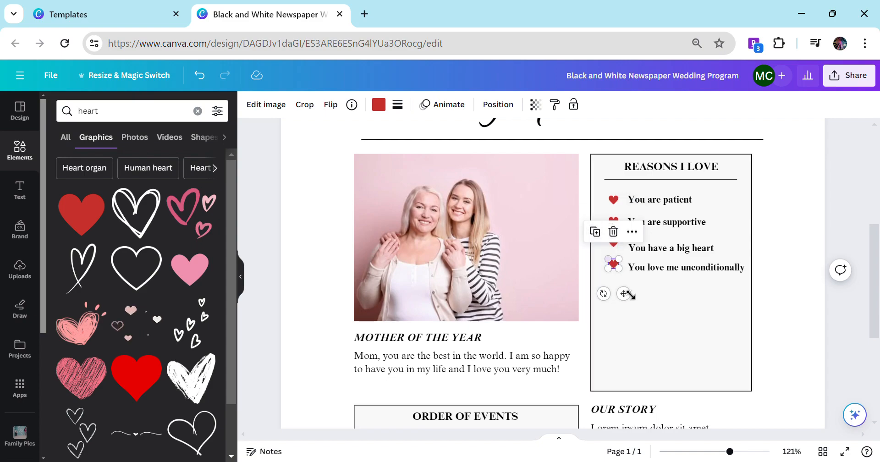
click(654, 323)
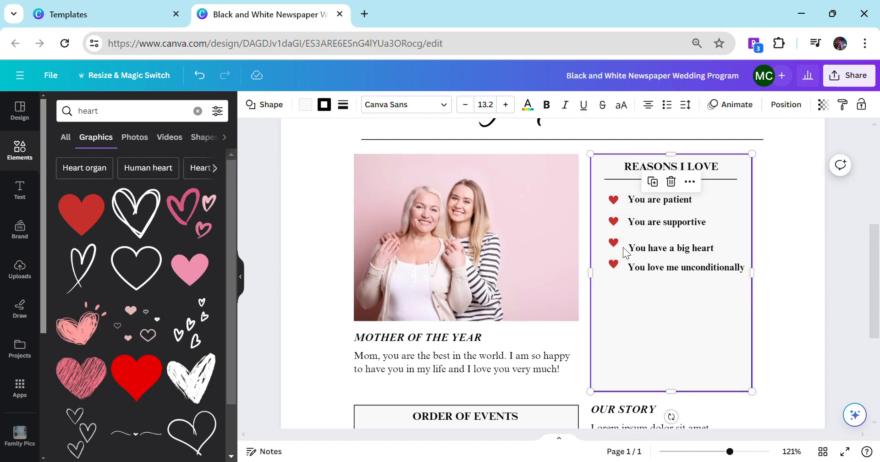
- Move the four reasons closer to their heart bullets and line each one up with its heart, undoing the last stray change
click(641, 201)
drag(638, 200, 677, 269)
click(674, 269)
click(721, 319)
drag(720, 318, 719, 321)
click(200, 76)
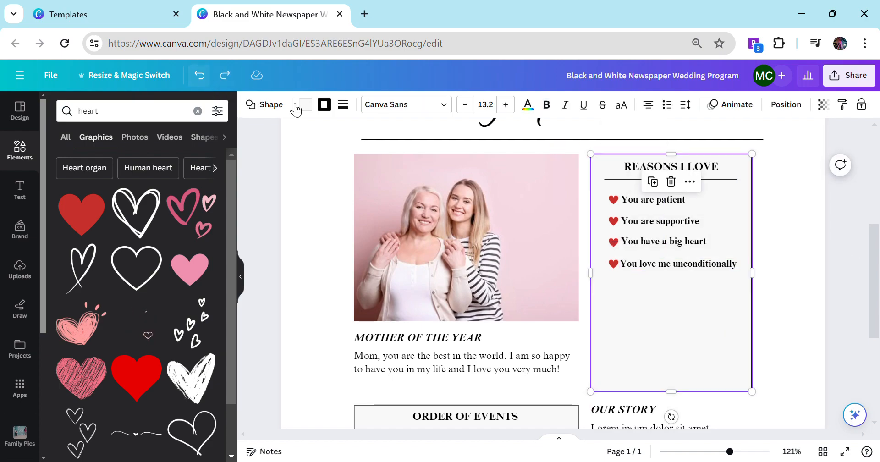
- Select all heart bullets and reasons together, enlarge them to a 15.2 text size and reposition the group inside the reasons box
click(613, 202)
shift+click(640, 201)
shift+click(615, 223)
shift+click(651, 222)
shift+click(614, 242)
shift+click(660, 242)
shift+click(616, 266)
shift+click(624, 265)
drag(744, 279, 754, 360)
drag(708, 298, 704, 310)
click(716, 315)
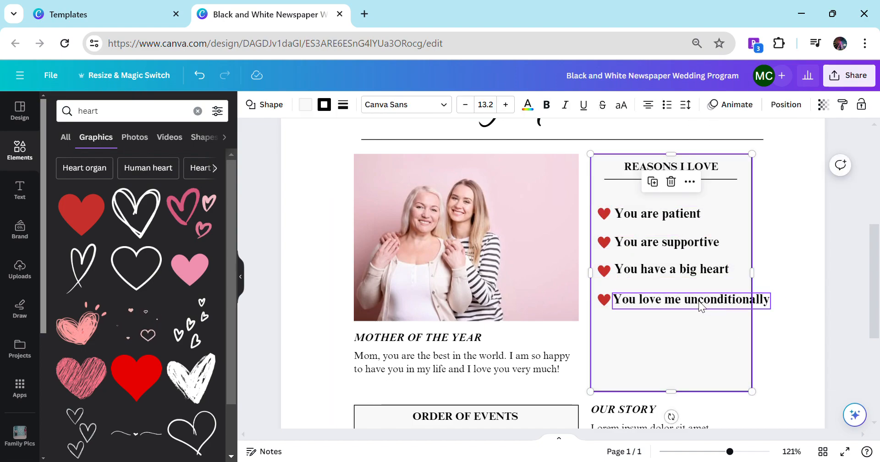
- Break the last reason after "You love me" so "unconditionally" sits on a second line, and narrow its text box
click(689, 298)
click(686, 298)
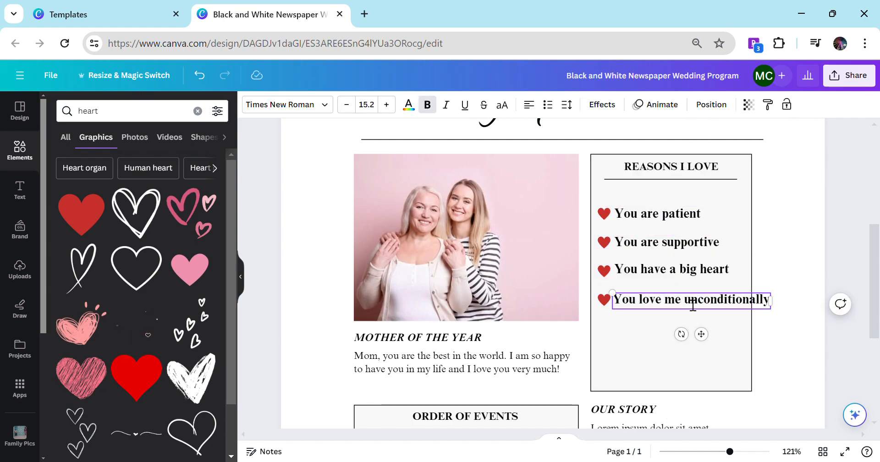
key(Return)
drag(781, 319, 739, 315)
click(729, 345)
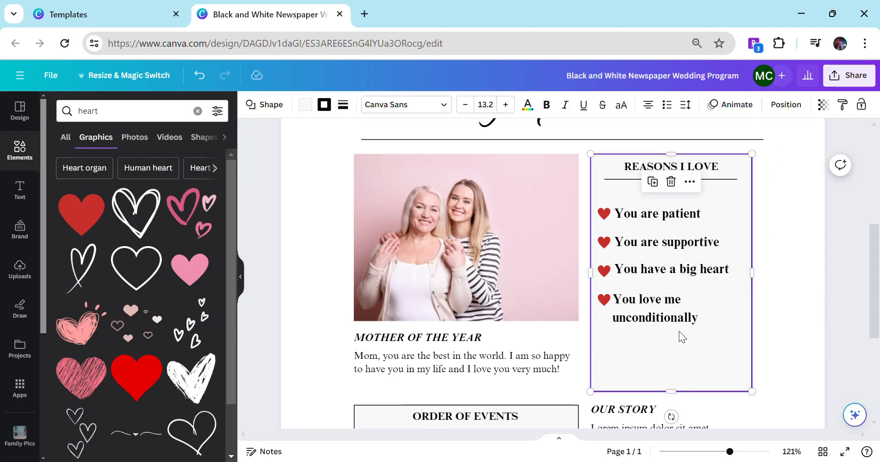
- Nudge "You have a big heart" and "You are supportive" into line with their heart bullets
click(689, 274)
drag(690, 275, 697, 283)
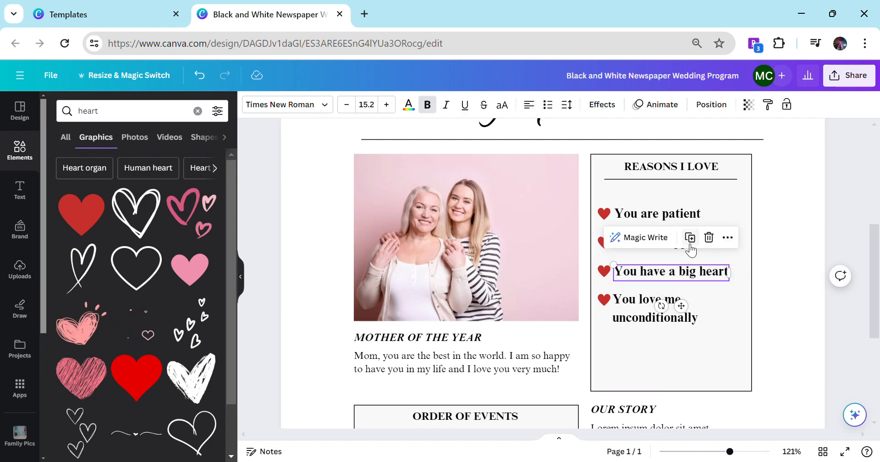
click(738, 263)
drag(713, 248, 711, 244)
click(741, 268)
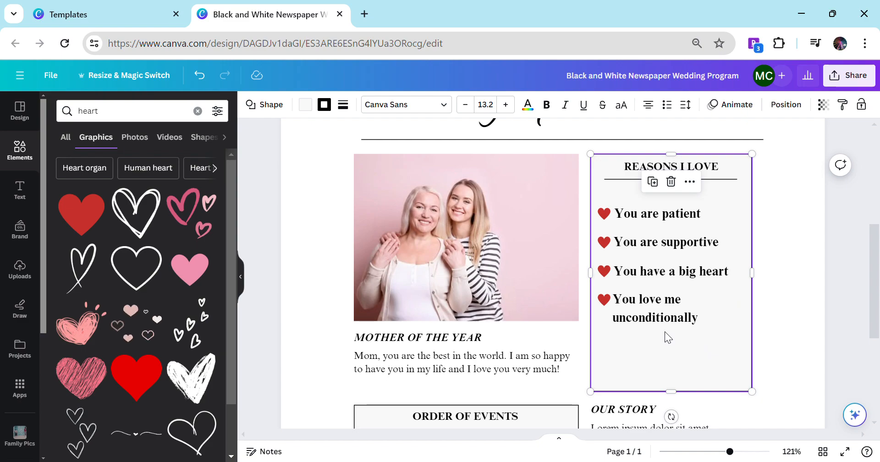
- Lower the divider line in the reasons box, enlarge the "REASONS I LOVE" title to size 16.9 and place it just above the line
scroll(781, 268, down, 2)
scroll(782, 269, up, 2)
mouse_move(713, 180)
mouse_down()
mouse_move(720, 203)
mouse_move(738, 178)
mouse_move(709, 181)
mouse_up()
click(688, 168)
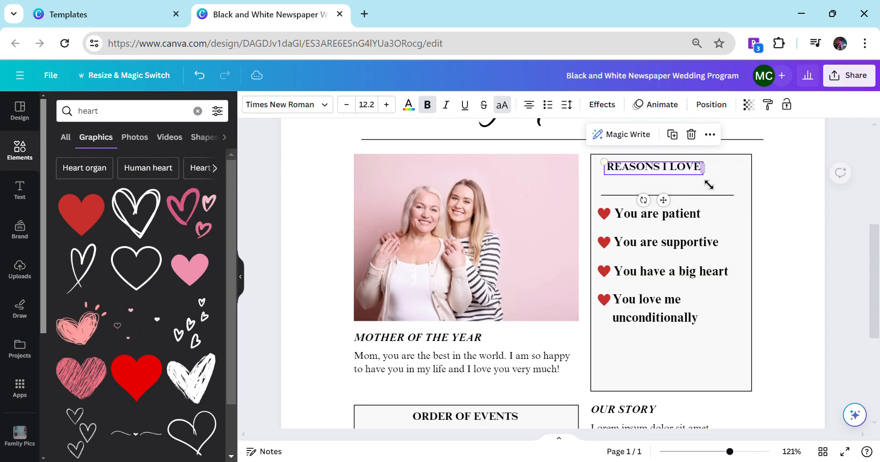
drag(605, 162, 567, 157)
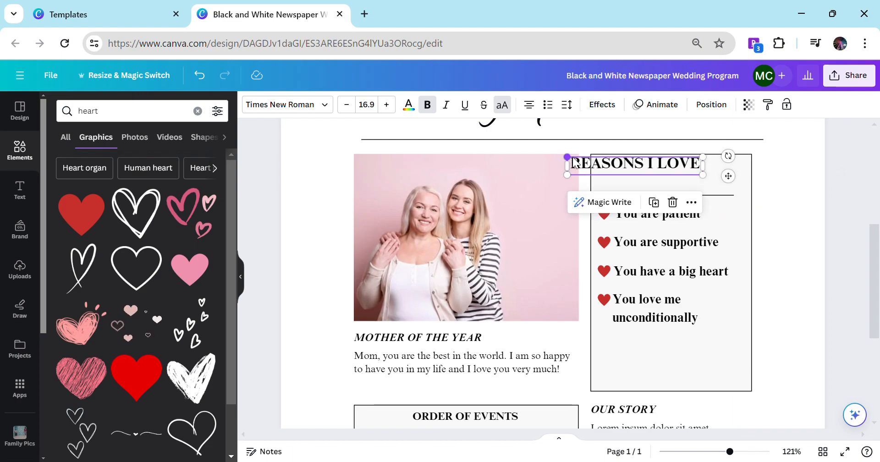
drag(728, 176, 770, 191)
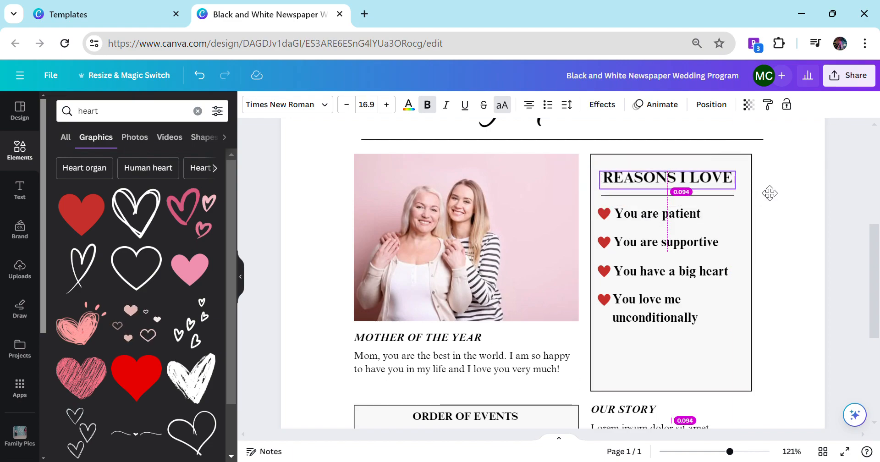
click(774, 219)
- Delete the "ORDER OF EVENTS" box with its schedule and the "OUR STORY" heading with its text
scroll(773, 218, down, 2)
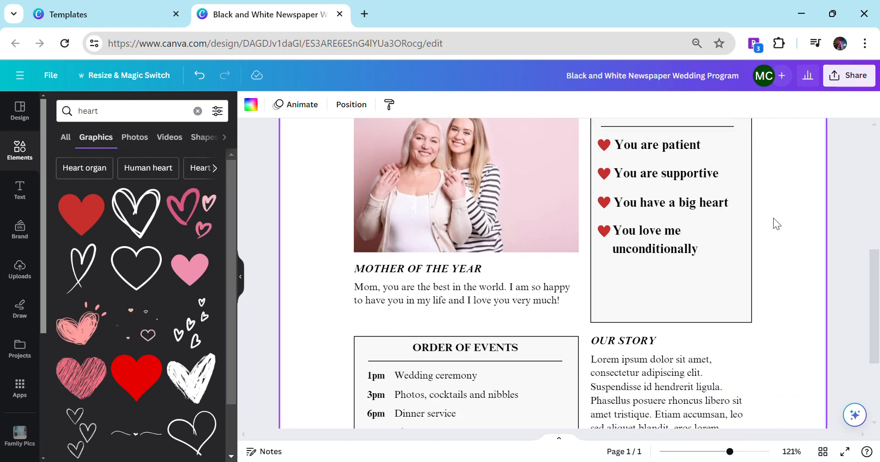
scroll(773, 219, down, 4)
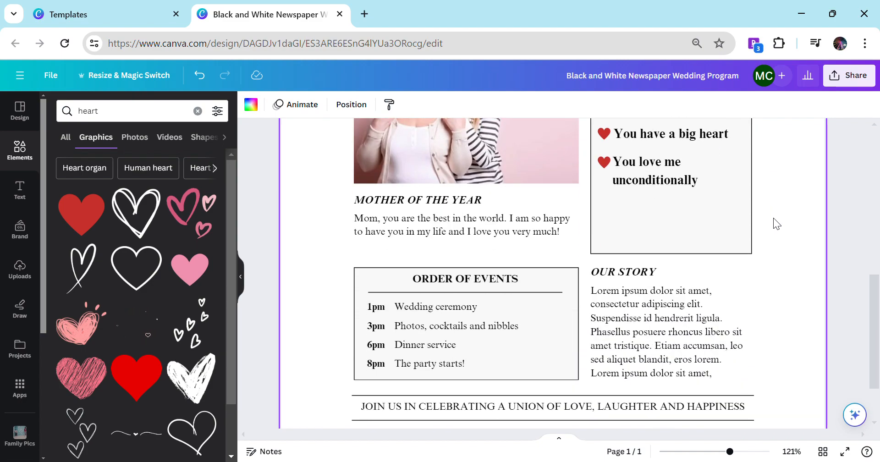
drag(759, 312, 322, 198)
key(Delete)
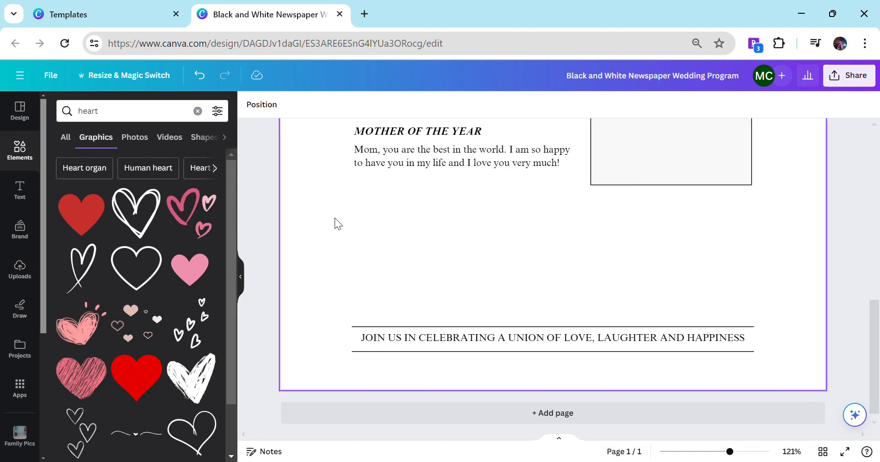
- Search the photos for "Mom" and add the picture of a blonde mother holding her baby by a curtained window
drag(99, 111, 68, 111)
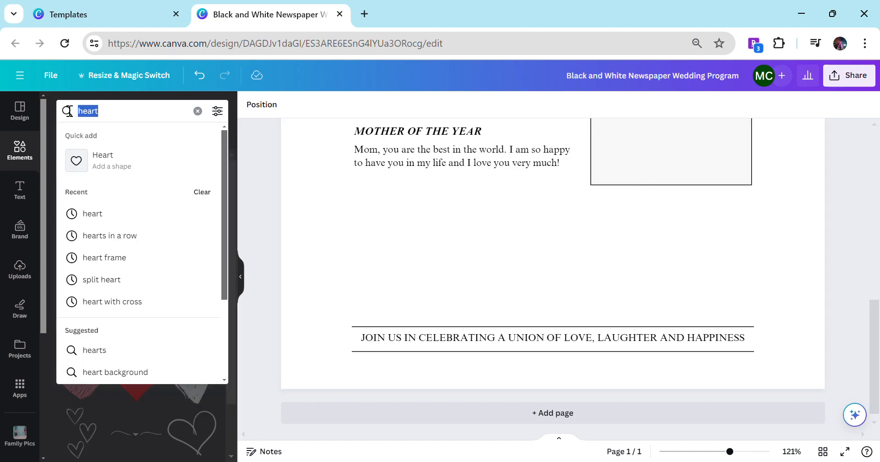
text(mom)
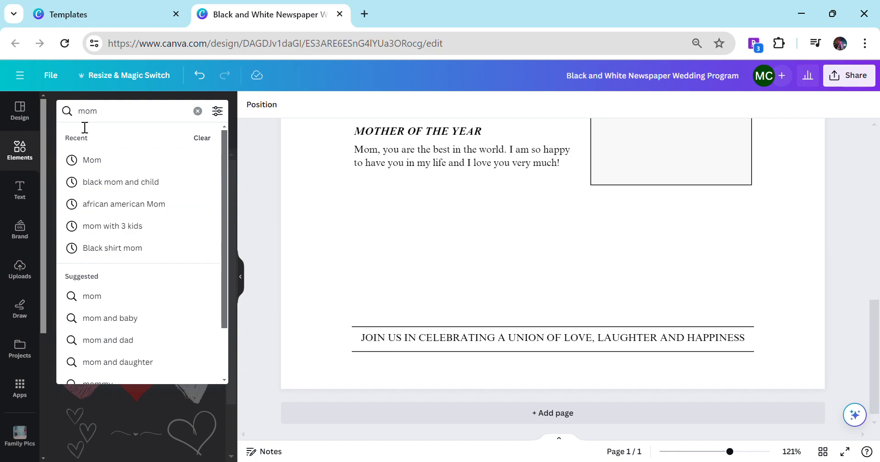
click(110, 159)
click(135, 139)
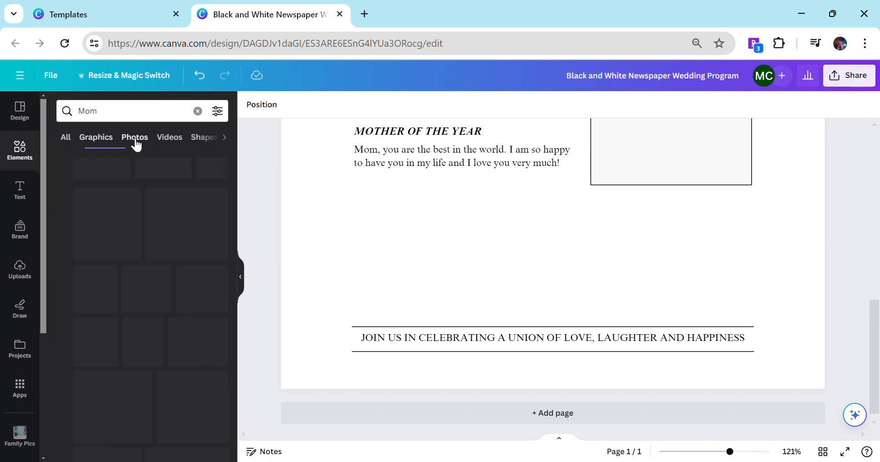
drag(230, 193, 234, 306)
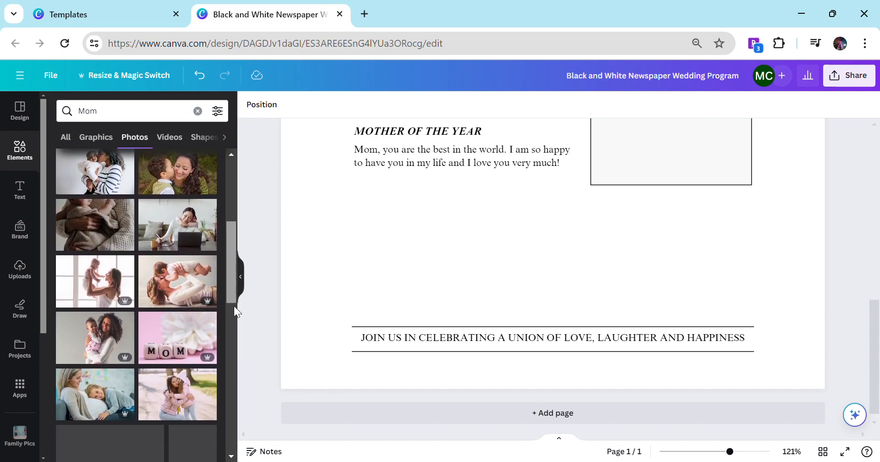
drag(228, 269, 233, 307)
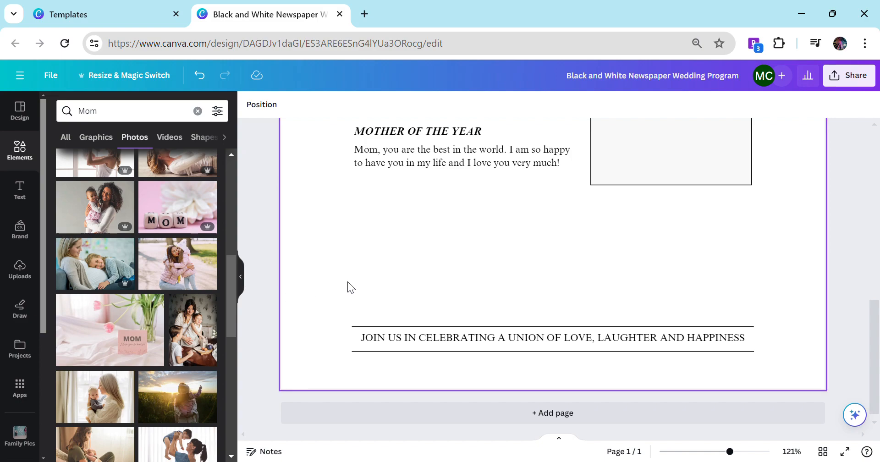
scroll(348, 282, up, 3)
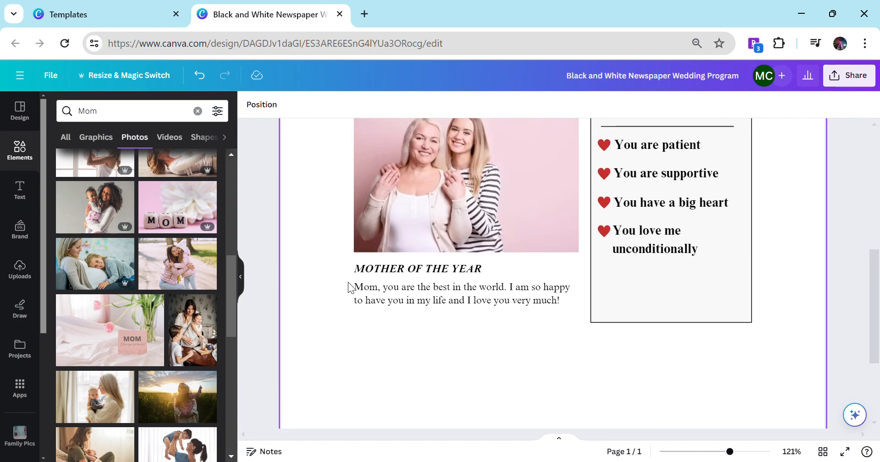
scroll(348, 281, down, 2)
click(98, 403)
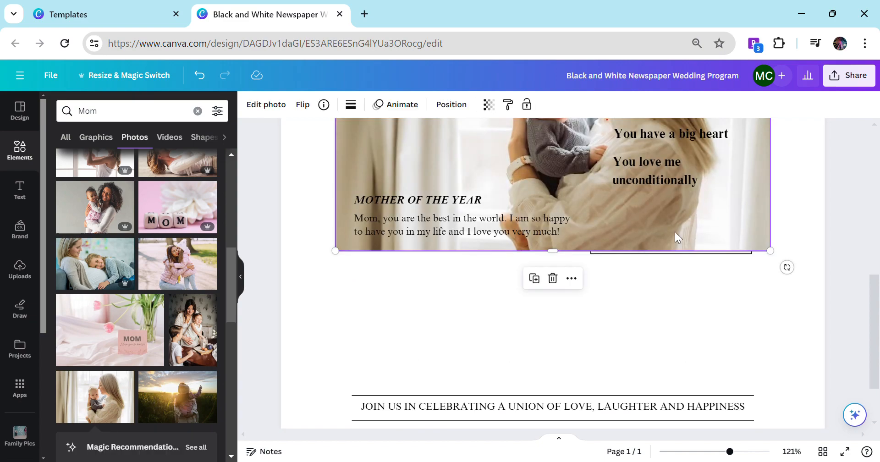
- Shrink the mother-and-baby photo and fit it beneath the Mother of the Year message, flush with the text's left edge
drag(760, 373, 496, 307)
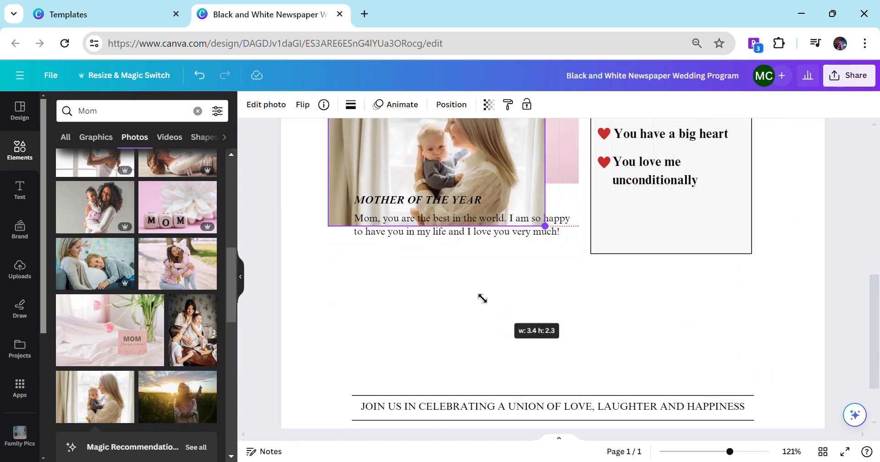
drag(361, 153, 394, 322)
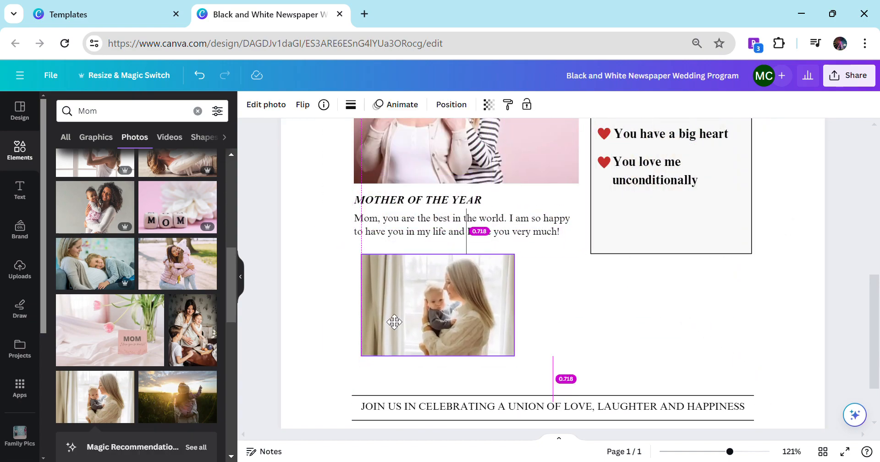
drag(515, 356, 506, 339)
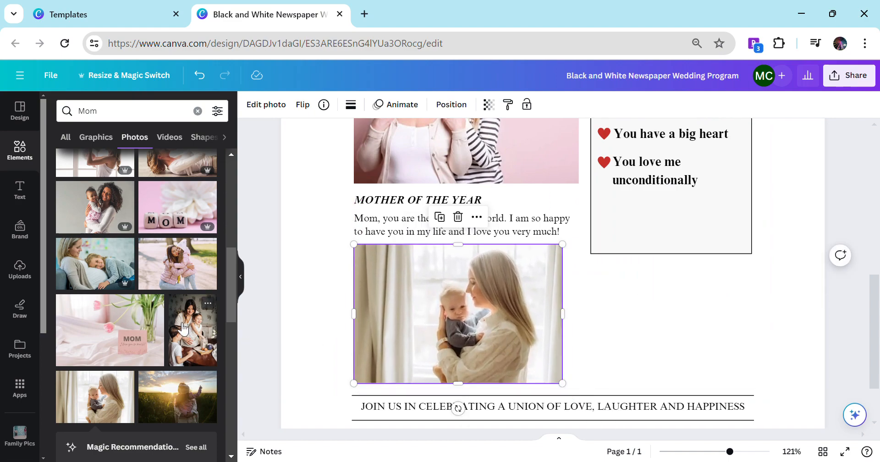
- Browse the "Mom" photos and add the picture of a long-haired girl hugged by her blonde mother with glasses outdoors
scroll(177, 321, down, 3)
scroll(177, 323, down, 5)
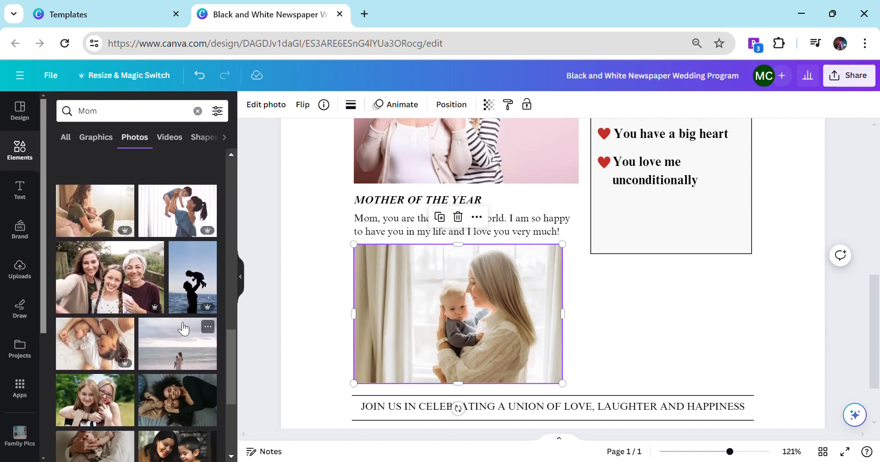
scroll(183, 328, down, 3)
scroll(184, 329, down, 5)
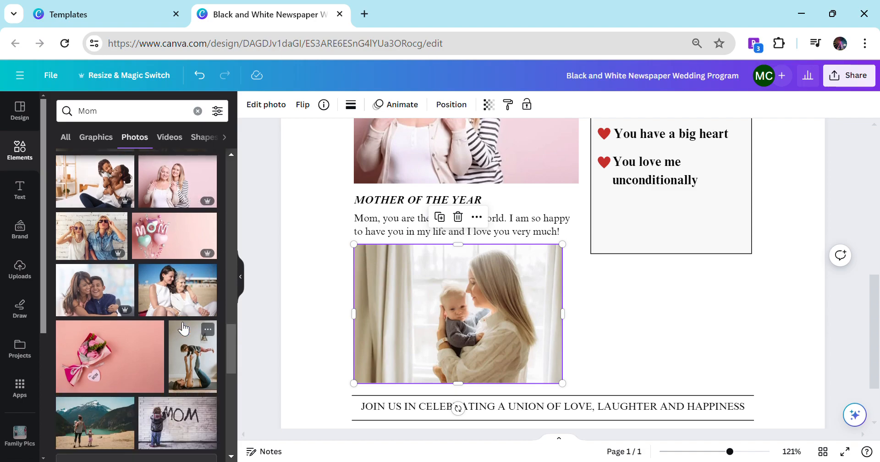
scroll(183, 328, up, 3)
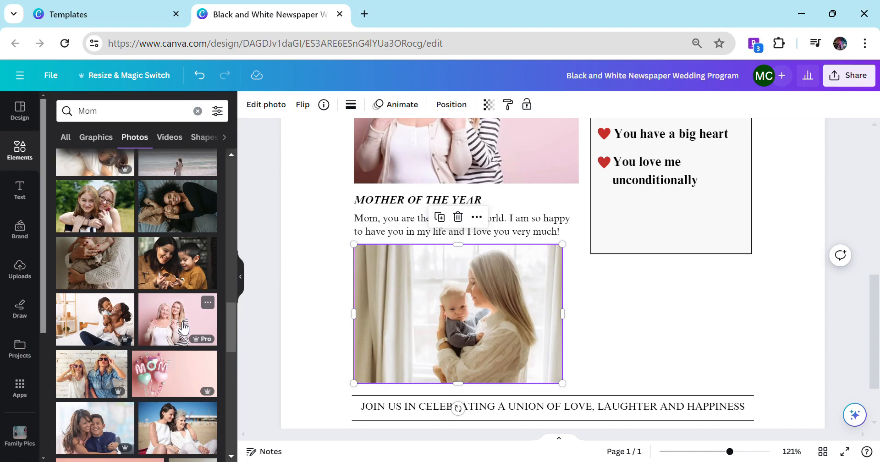
click(97, 213)
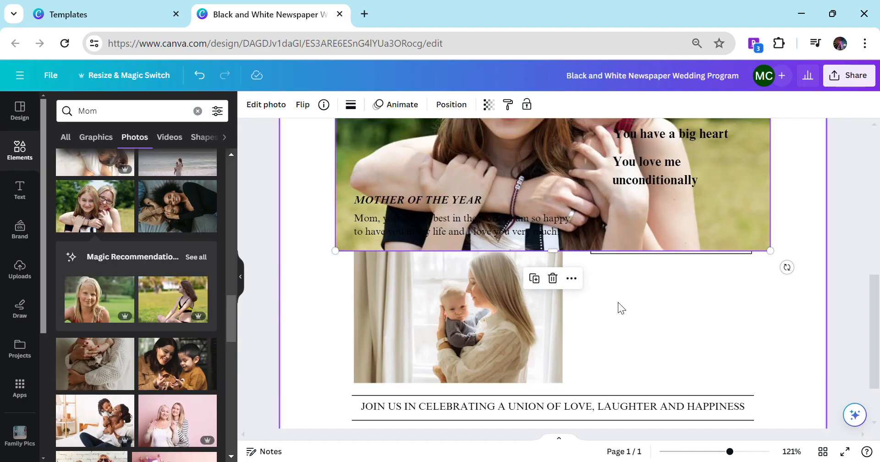
- Shrink the outdoor mother-and-daughter photo and place it beneath the reasons box, beside the mother-and-baby photo
drag(662, 291, 697, 348)
drag(807, 353, 558, 187)
drag(420, 137, 619, 340)
drag(737, 455, 730, 456)
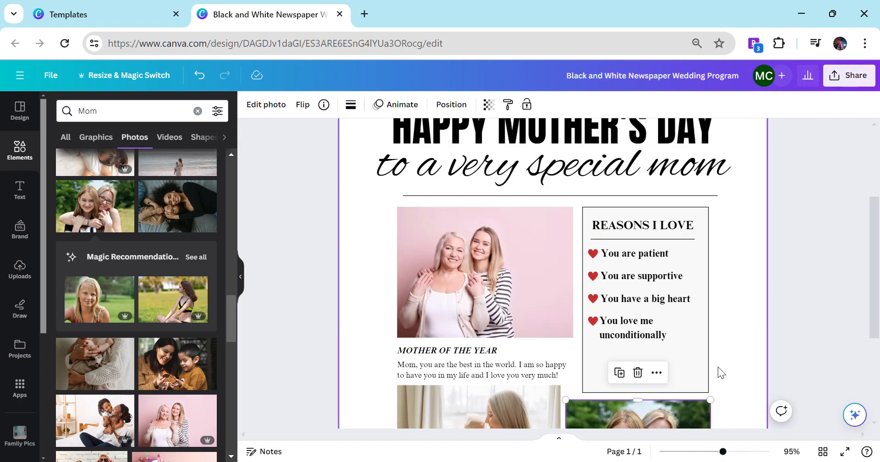
scroll(718, 366, down, 3)
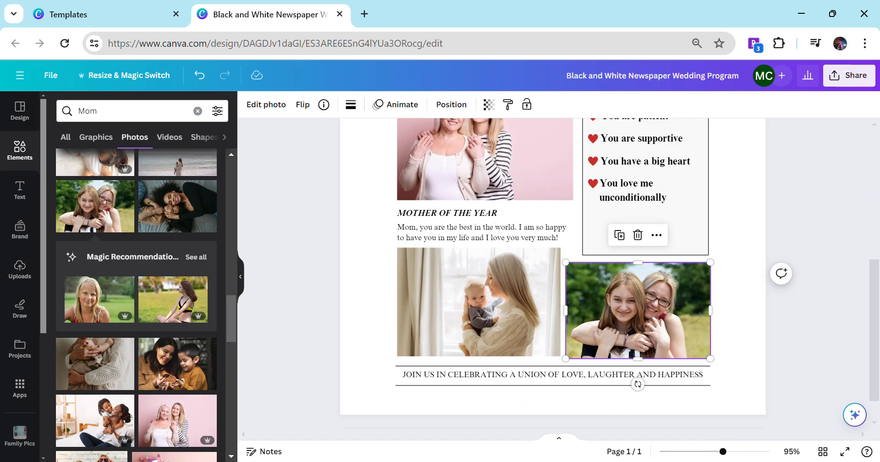
- Replace the footer text with "MOTHER'S DAY SPECIAL EDITION" and narrow its text box so it starts at the footer lines' left end
double_click(532, 376)
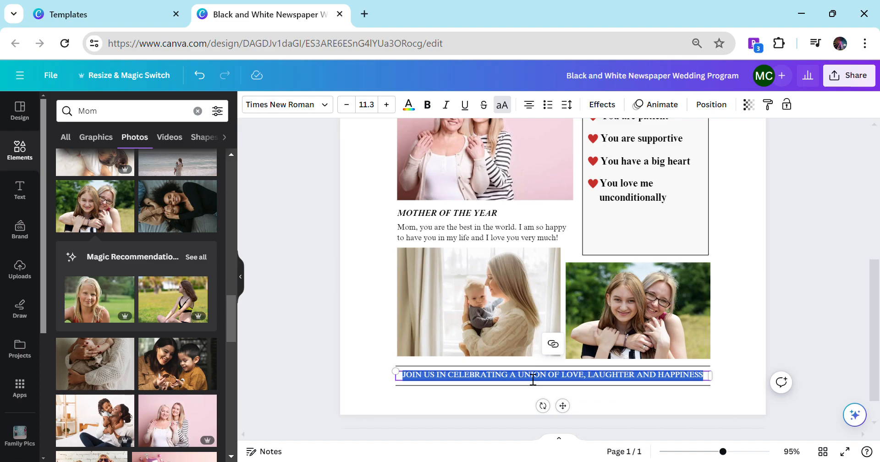
text(MOTHER'S)
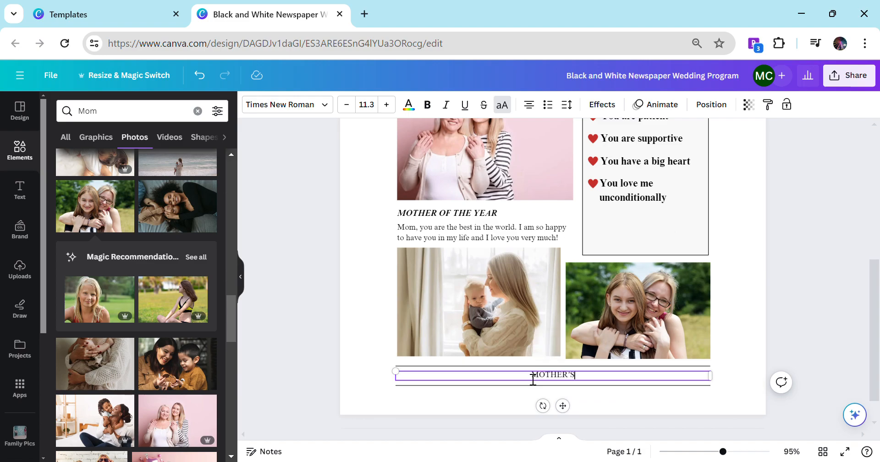
text( DAY SPECIAL)
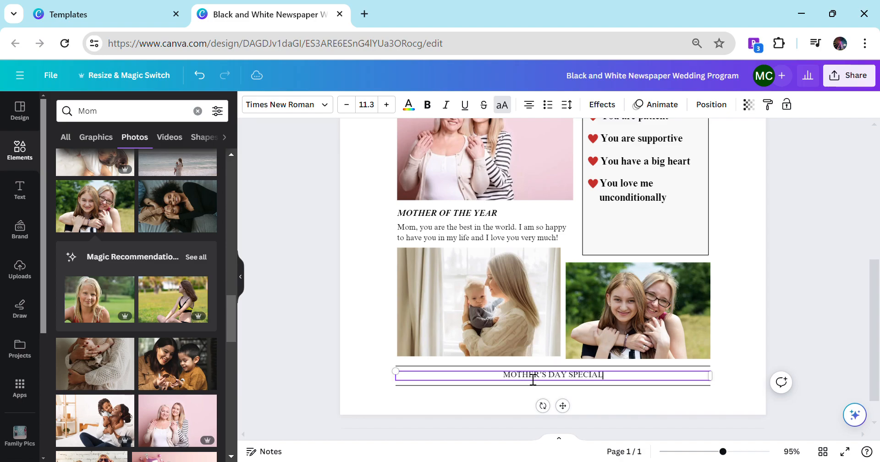
text( EDITION)
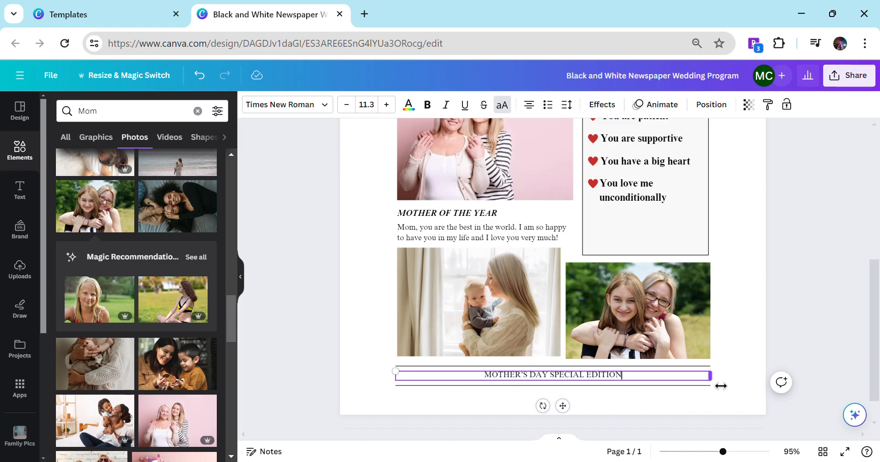
drag(721, 386, 550, 388)
click(462, 397)
click(477, 376)
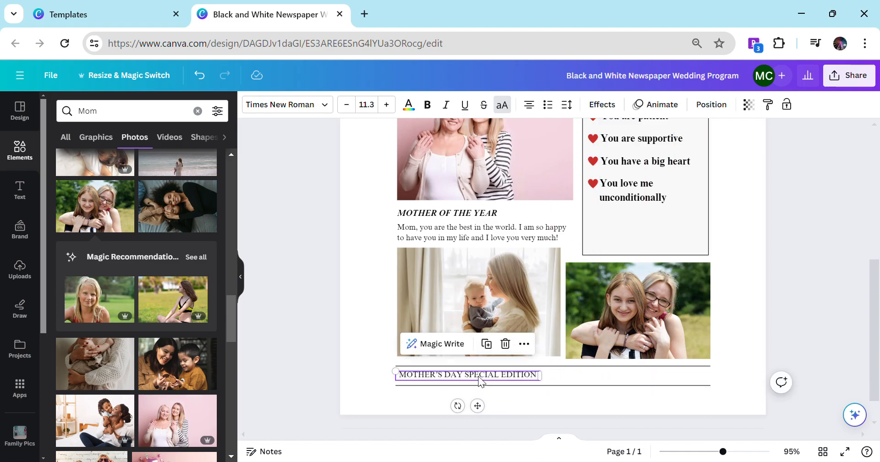
- Duplicate the footer text, change the copy to "VOL. 12" and place it at the footer's right end
click(486, 343)
drag(493, 382, 669, 377)
double_click(669, 377)
text(VOL. 12)
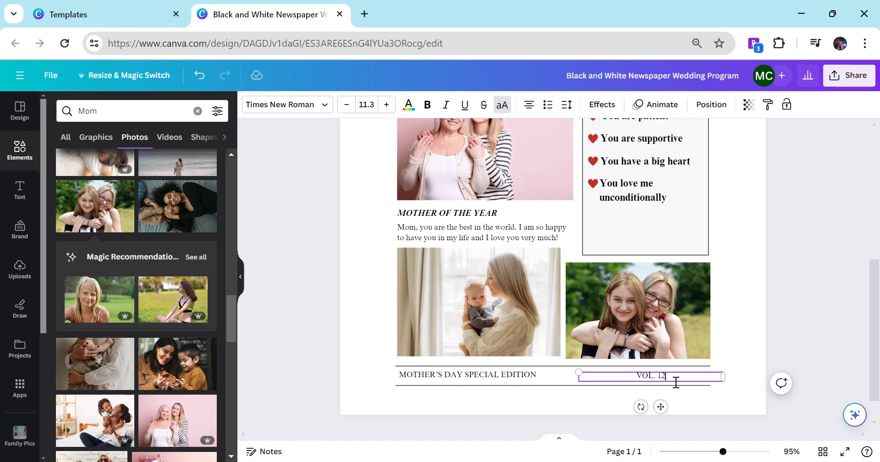
drag(733, 385, 695, 381)
click(738, 392)
click(736, 379)
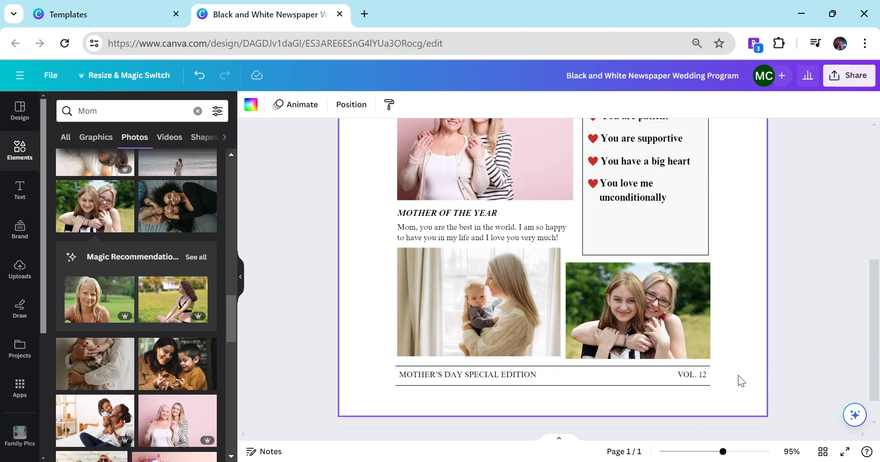
- Select all the page's content together and enlarge it slightly so it fills more of the page
drag(723, 453, 700, 453)
drag(640, 376, 462, 151)
drag(635, 371, 647, 379)
click(715, 349)
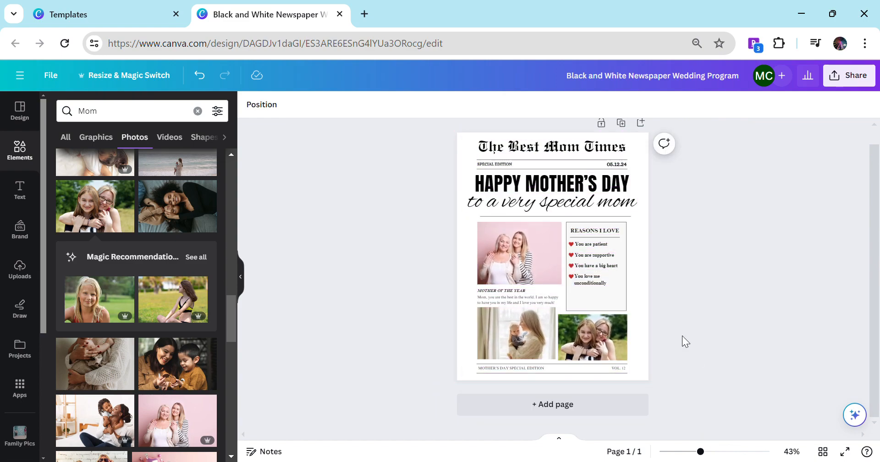
- Apply the Ink filter to the photo of the mother and daughter on the pink background
click(529, 253)
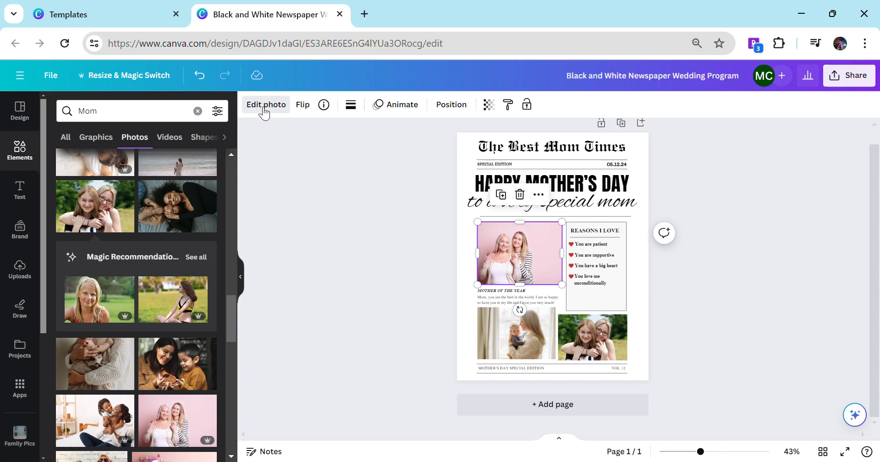
click(265, 105)
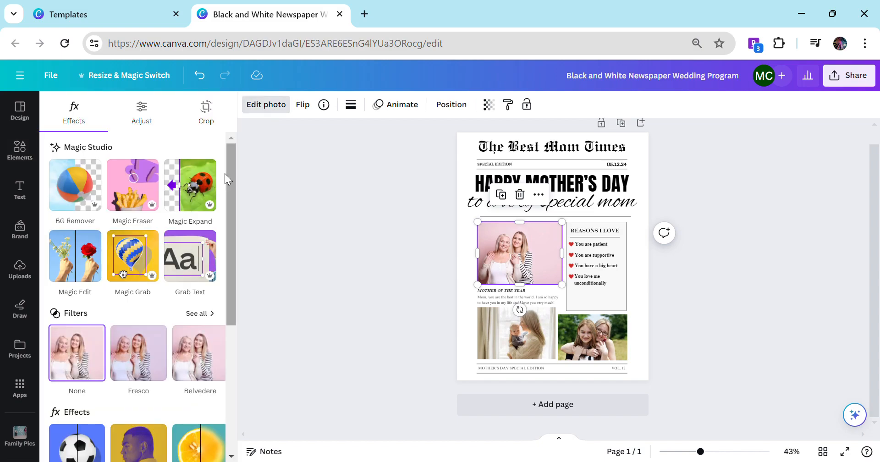
click(204, 313)
scroll(146, 304, down, 9)
scroll(147, 303, down, 4)
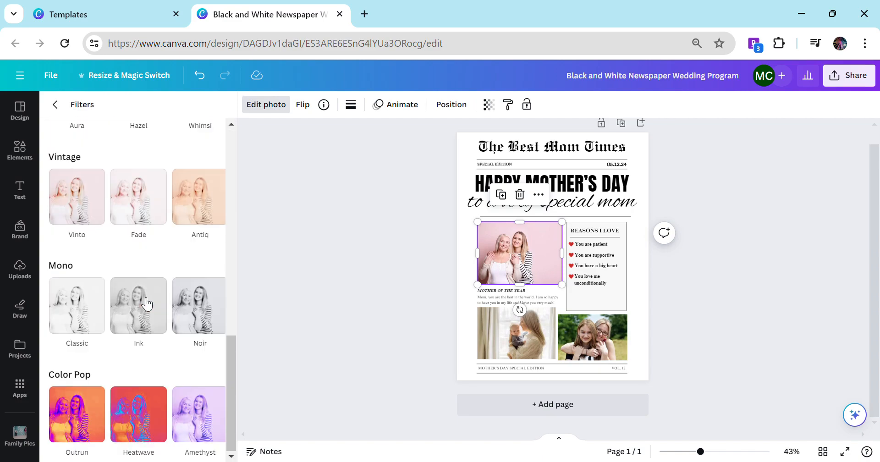
click(146, 321)
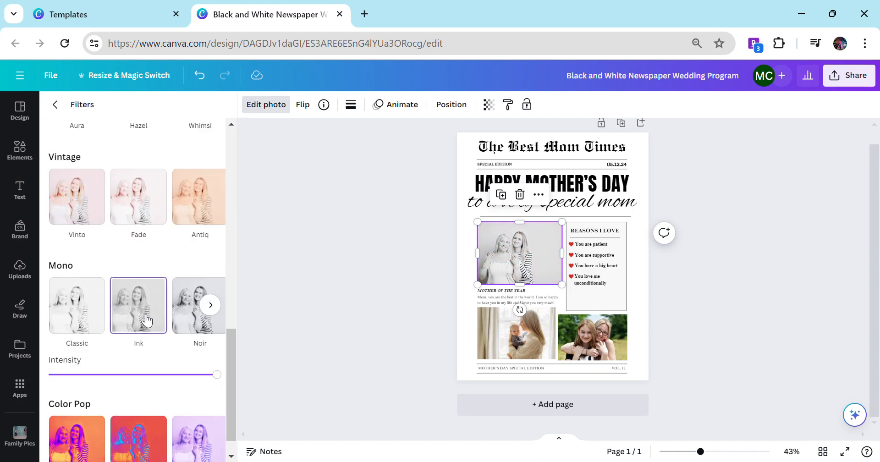
- Apply the Ink filter to the mother-and-baby photo and to the outdoor mother-and-daughter photo
click(499, 351)
scroll(180, 250, down, 8)
click(144, 306)
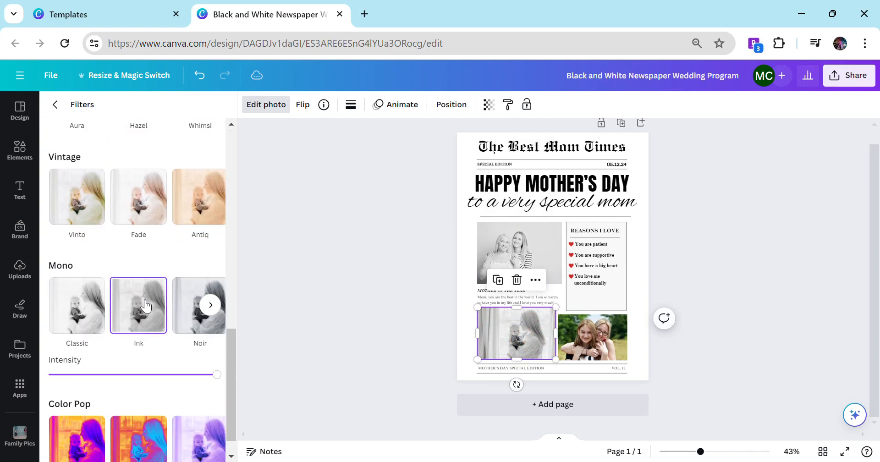
click(592, 337)
scroll(138, 210, down, 5)
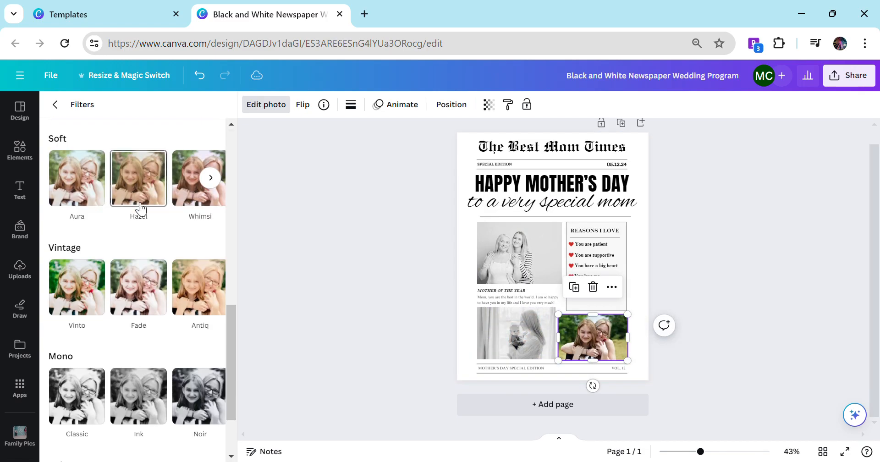
click(138, 306)
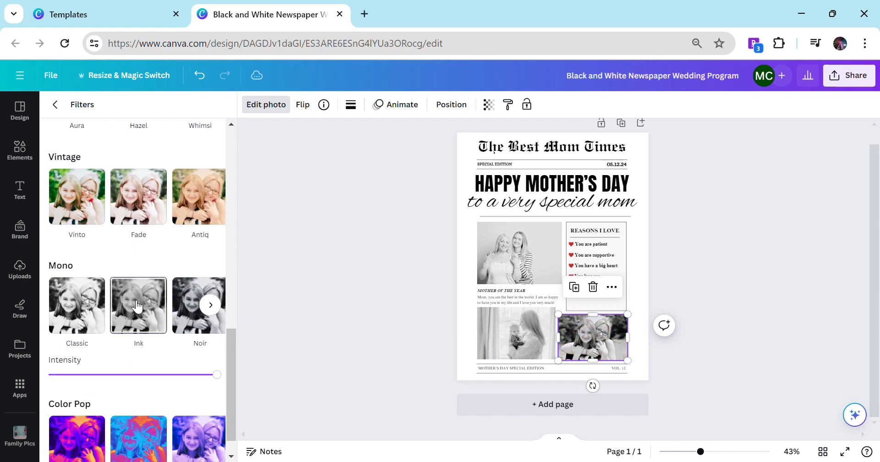
key(Escape)
- Recolour all four heart bullets in the reasons list black
click(574, 246)
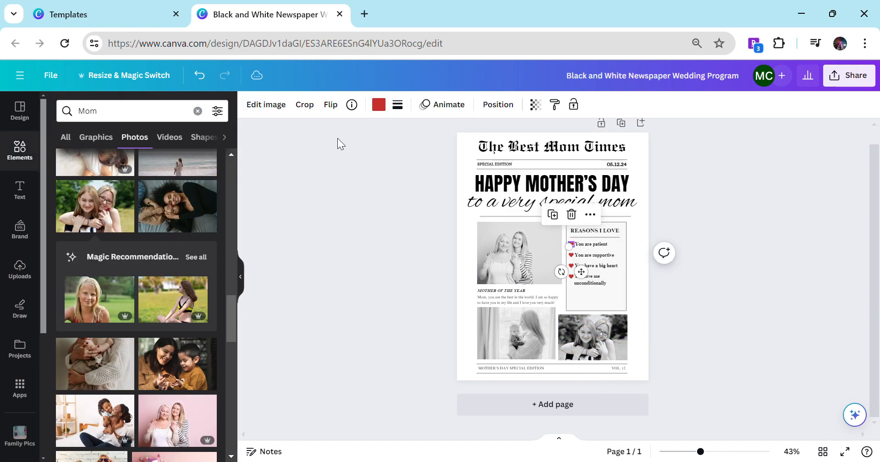
click(378, 105)
click(90, 171)
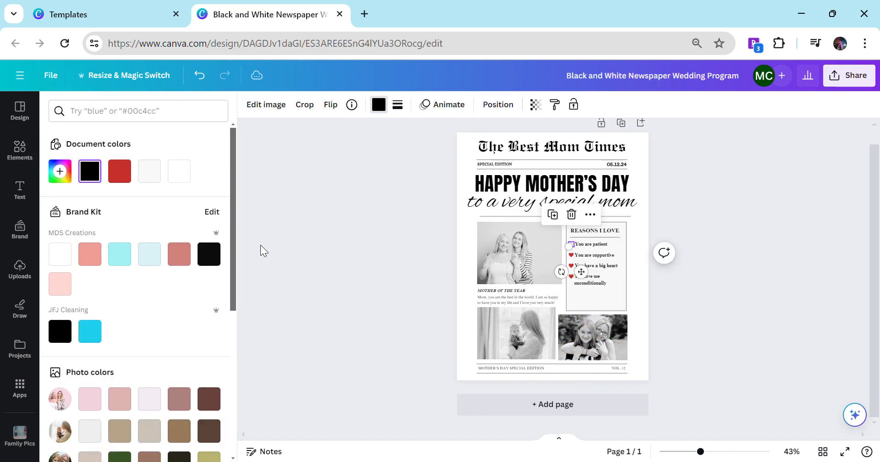
click(571, 255)
click(90, 171)
click(571, 266)
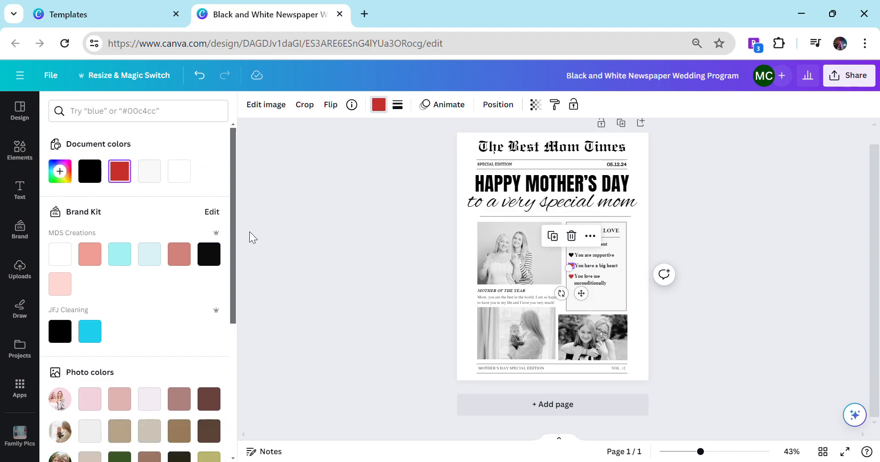
click(90, 171)
click(572, 277)
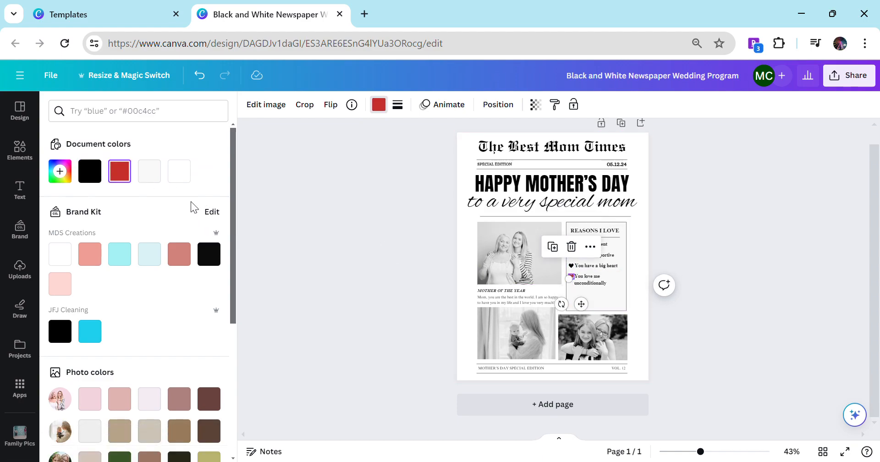
click(90, 171)
click(760, 305)
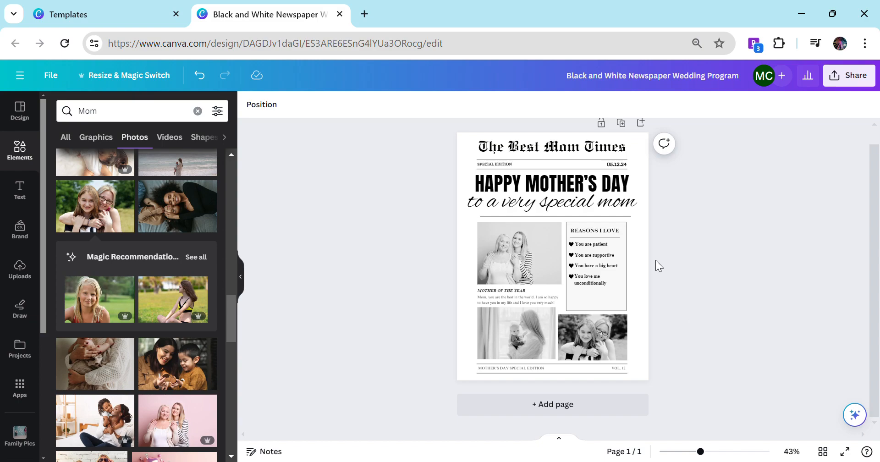
- Shrink the "to a very special mom" subtitle to about the width of the headline above it
click(628, 203)
drag(640, 215, 581, 213)
click(753, 265)
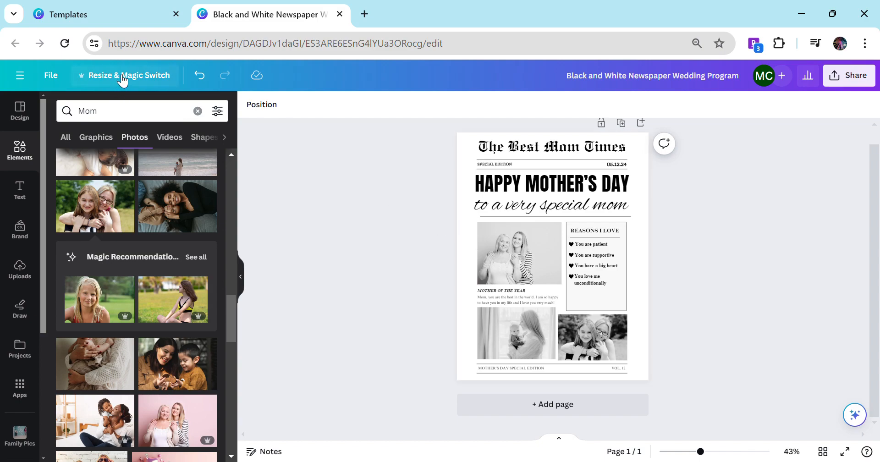
- Look through the available page sizes for resizing the design, including the additional formats
click(148, 84)
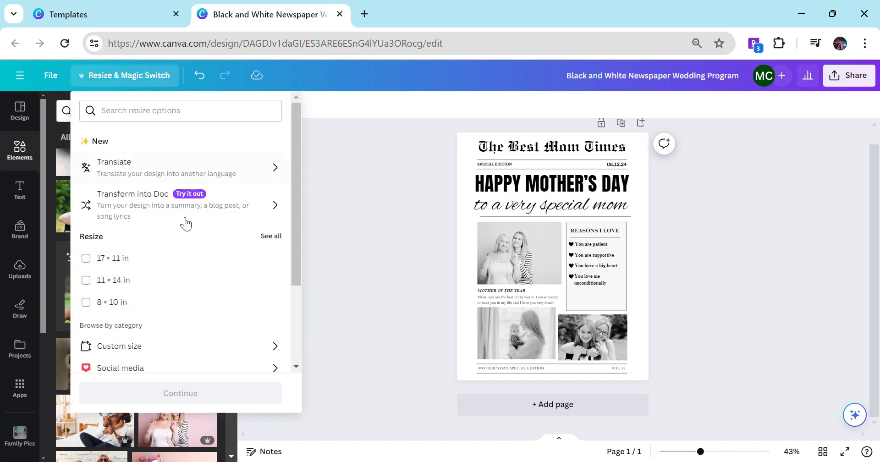
scroll(185, 256, down, 3)
scroll(187, 275, up, 3)
scroll(194, 303, down, 3)
scroll(211, 357, up, 3)
drag(296, 181, 289, 241)
scroll(281, 316, down, 1)
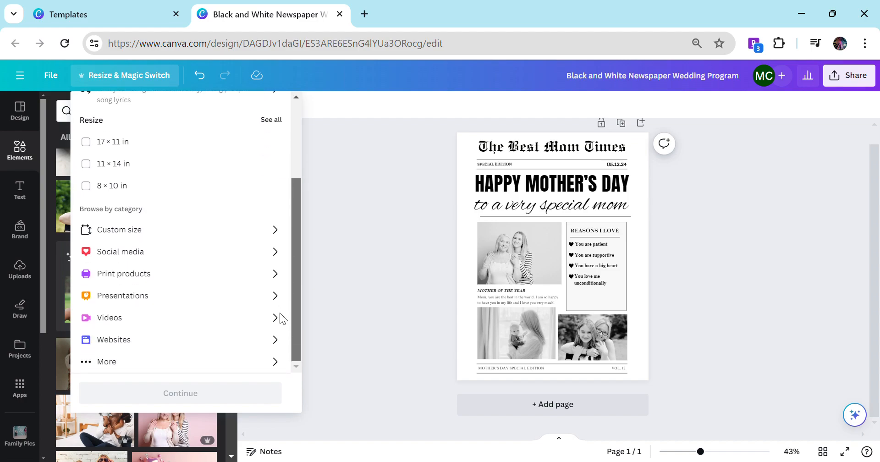
click(119, 370)
scroll(165, 277, up, 3)
scroll(165, 277, down, 12)
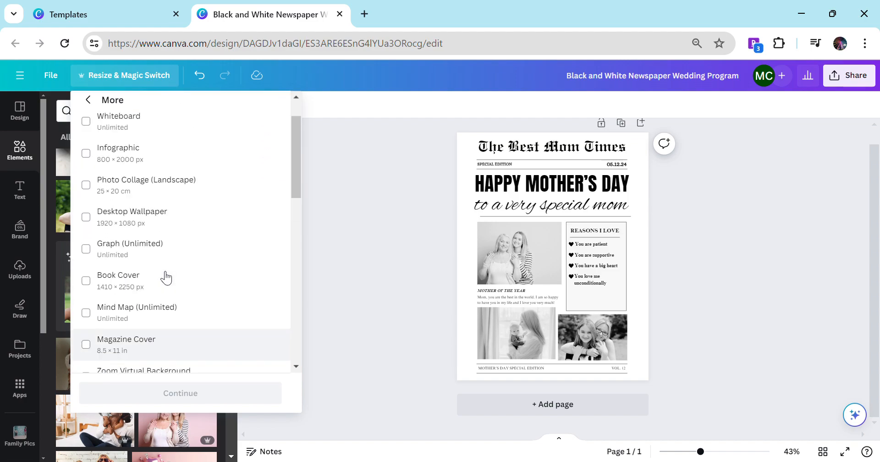
drag(296, 334, 282, 125)
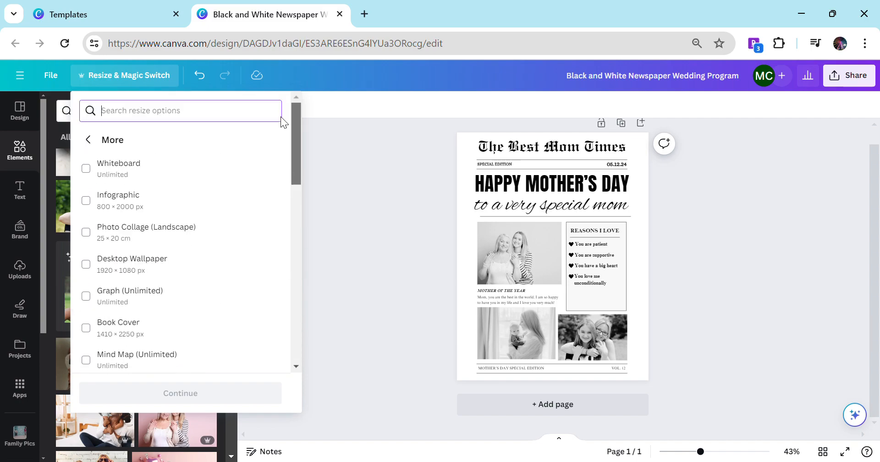
click(92, 146)
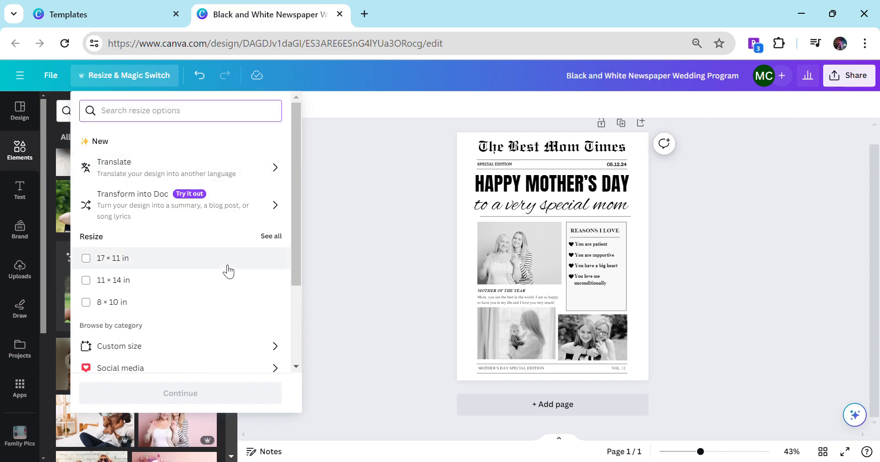
- Choose a custom page size for the resize, 17 in wide by 11 in high
scroll(144, 288, down, 2)
click(141, 284)
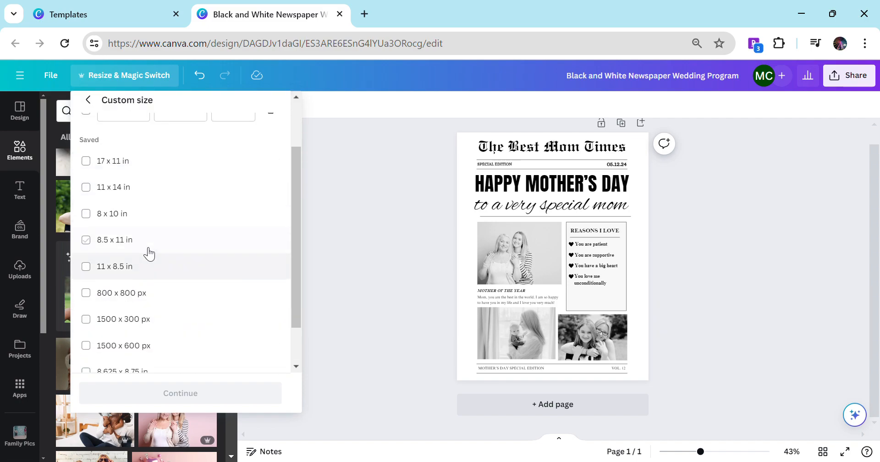
scroll(147, 252, up, 2)
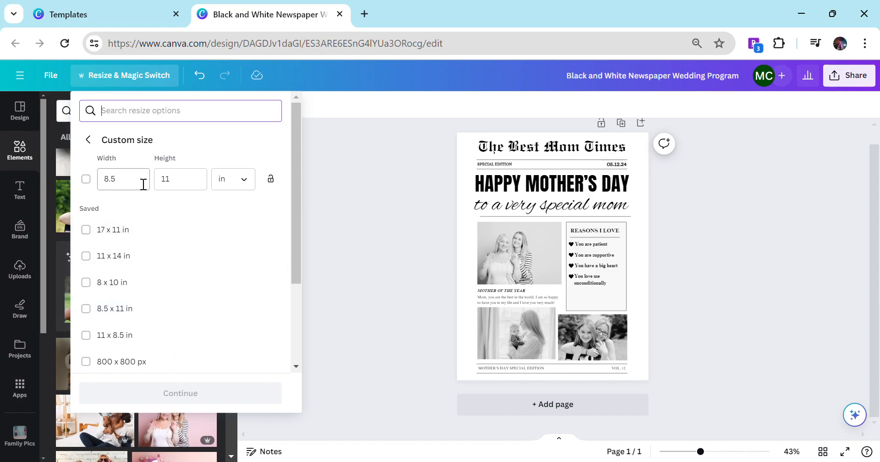
click(108, 187)
text(17)
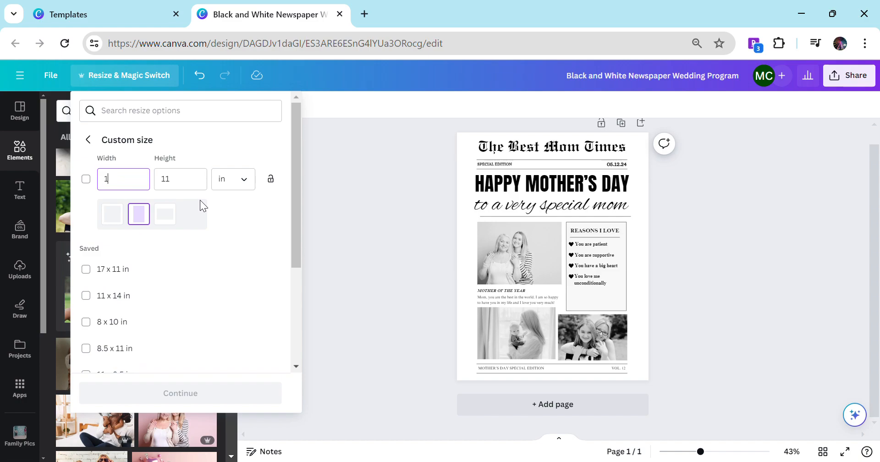
click(197, 183)
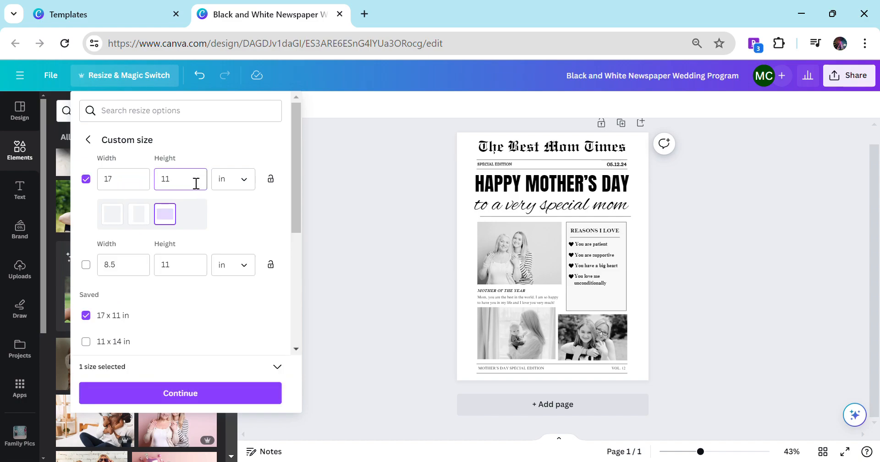
- Create a resized 17 x 11 in copy of the design, keeping the original, and open the copy
click(210, 401)
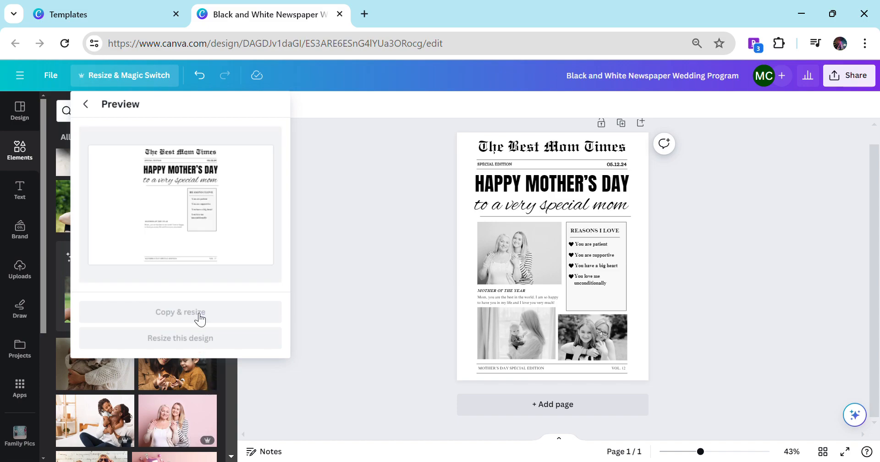
click(199, 317)
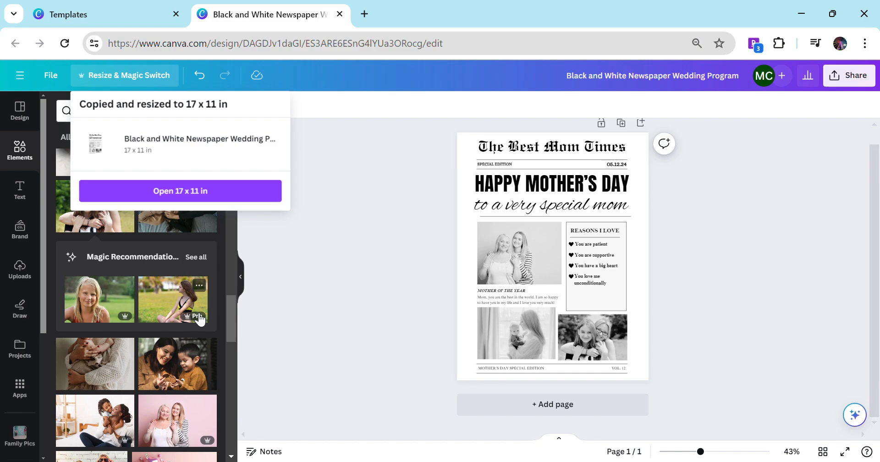
click(190, 191)
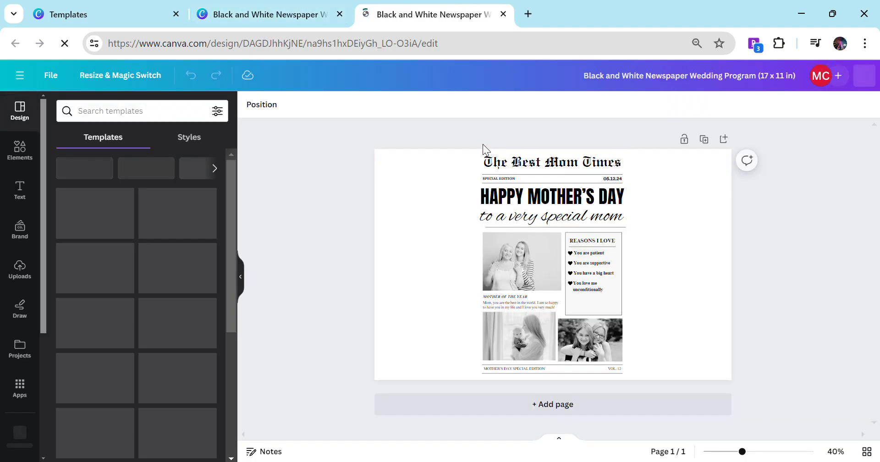
- Try to group the newspaper elements and move them together towards the right half of the landscape page
drag(644, 375, 449, 144)
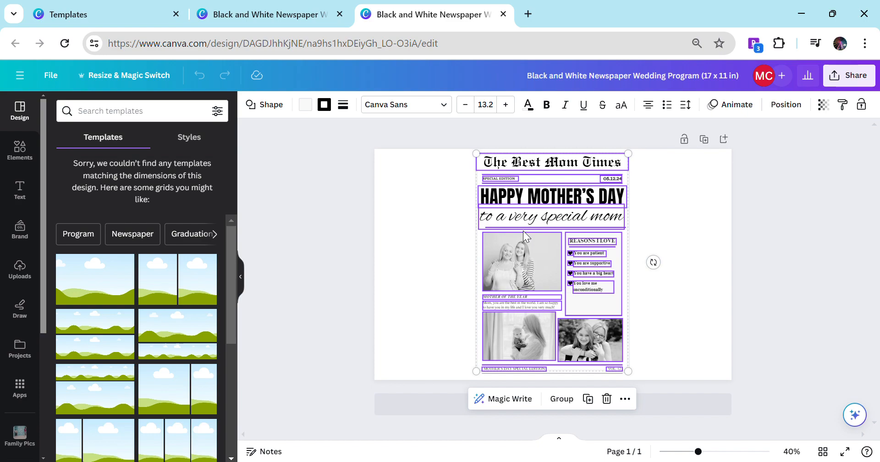
click(304, 16)
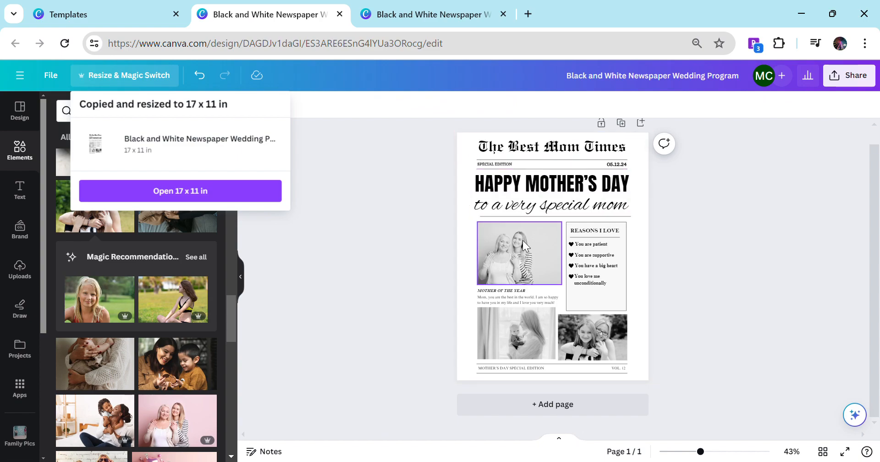
click(427, 16)
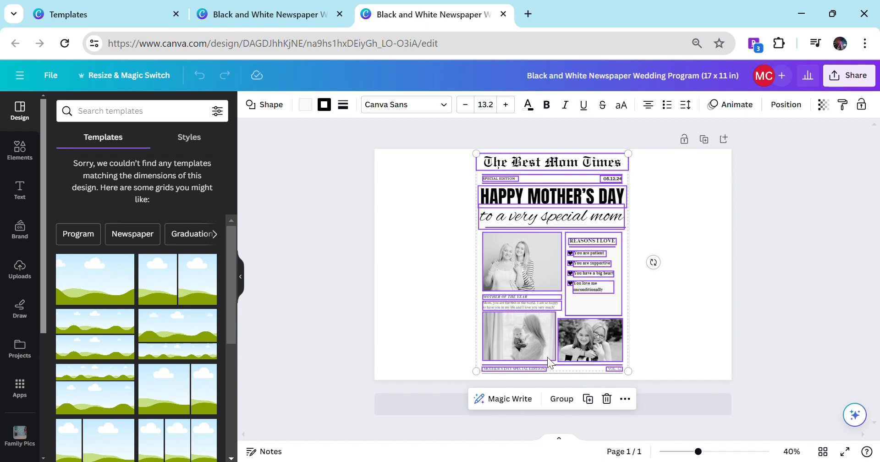
drag(543, 275, 696, 279)
click(548, 271)
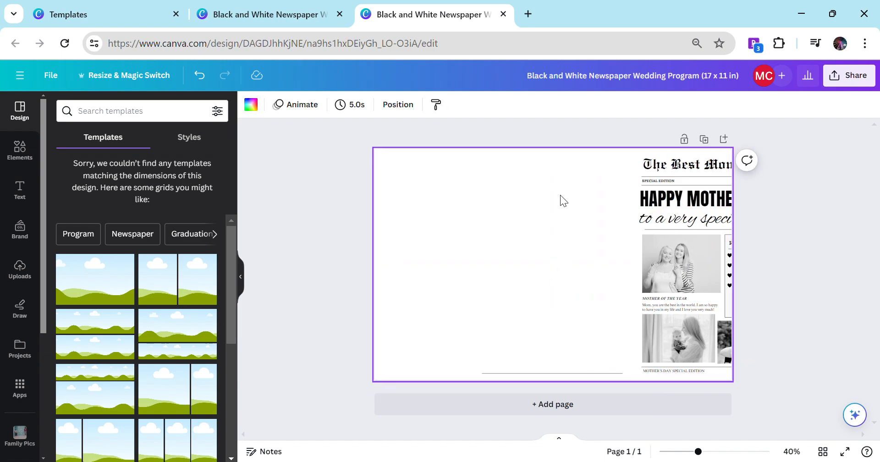
mouse_move(701, 246)
mouse_down()
mouse_move(604, 243)
mouse_move(693, 242)
mouse_up()
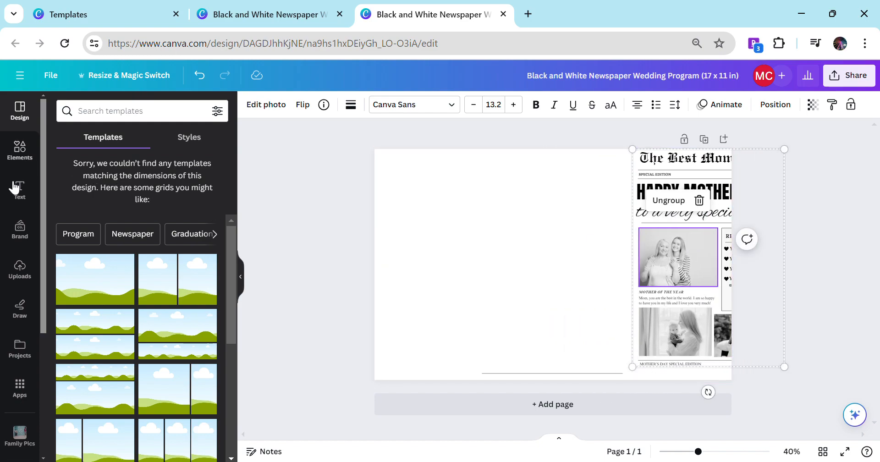
- Try to add a straight line rotated to vertical as a divider down the page's centre
click(22, 151)
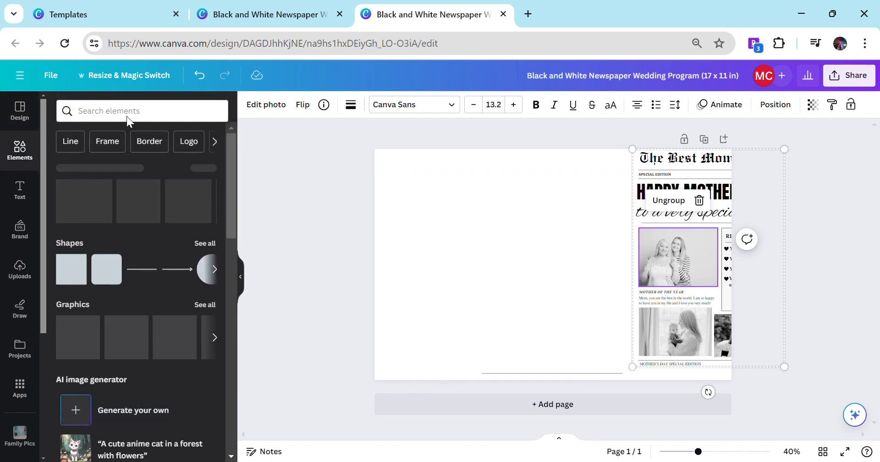
click(70, 141)
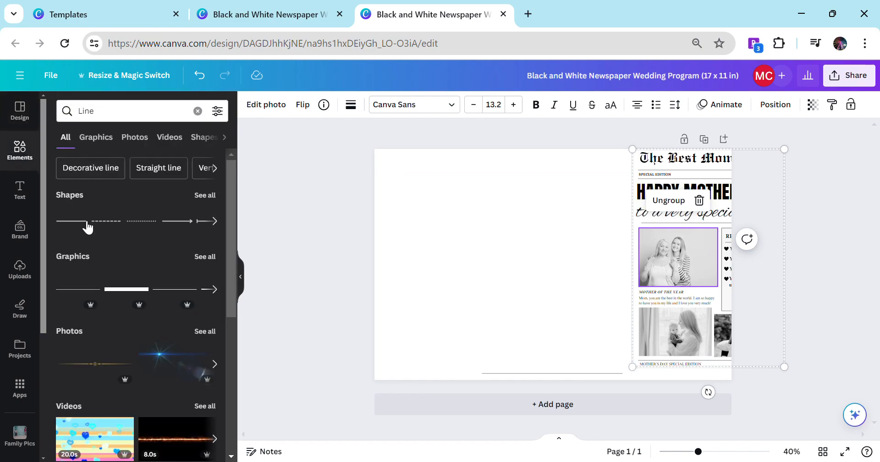
click(85, 223)
drag(549, 299, 590, 285)
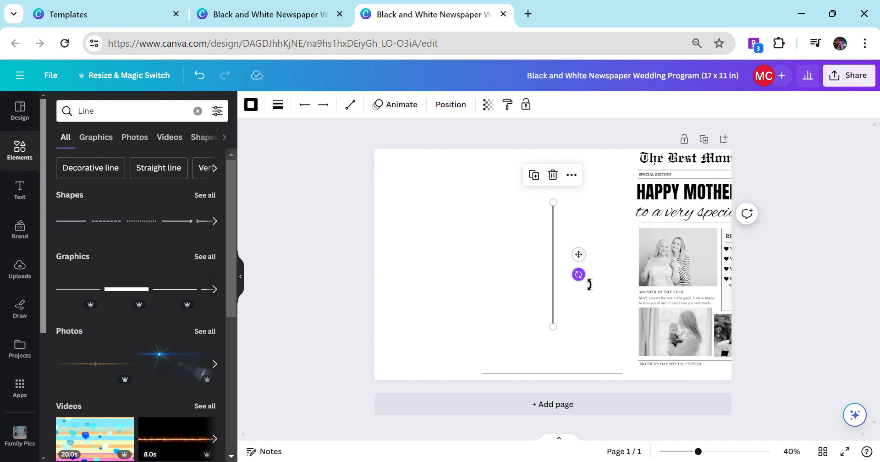
drag(556, 260, 558, 217)
drag(560, 285, 566, 342)
key(Delete)
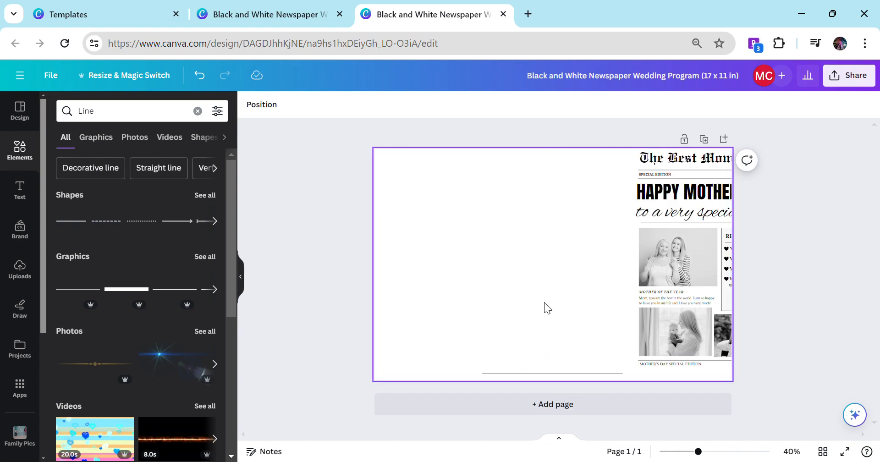
- Undo the divider line and the newspaper move to restore the centred layout
click(198, 75)
click(198, 76)
click(199, 76)
click(199, 76)
click(198, 76)
click(198, 76)
click(199, 75)
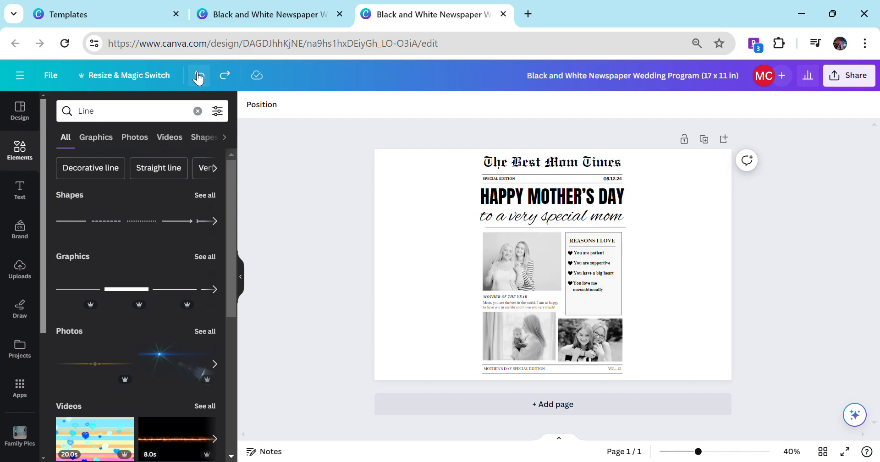
- Group all newspaper elements, including the bottommost line, and move the group aside to clear the page's centre
drag(433, 150, 660, 392)
click(522, 404)
drag(520, 305, 688, 306)
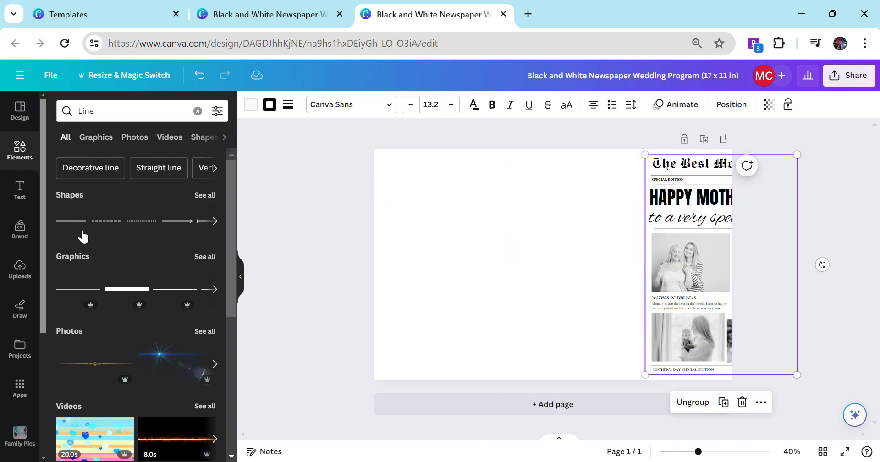
- Add a straight line, rotate it to vertical, and stretch it over the full page height at the centre
click(72, 222)
drag(542, 290, 597, 286)
drag(553, 259, 562, 235)
drag(564, 284, 565, 393)
- Position the grouped newspaper in the right half of the page beside the divider and enlarge it slightly
drag(688, 289, 612, 294)
drag(719, 377, 724, 380)
click(781, 310)
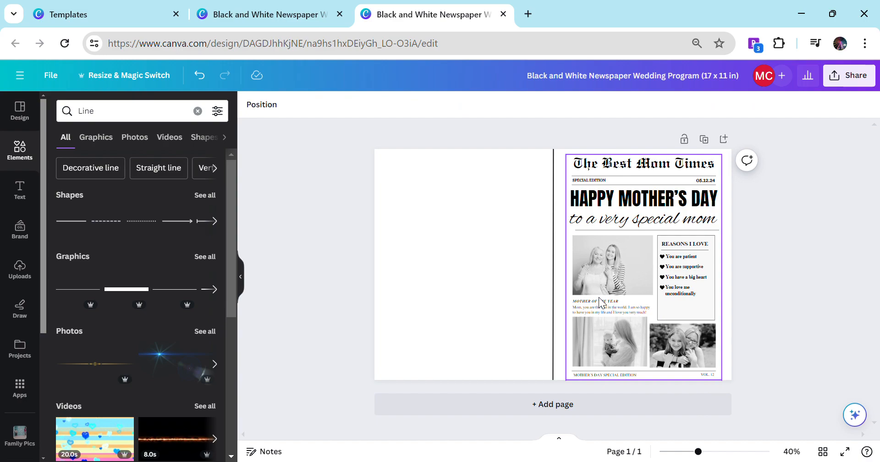